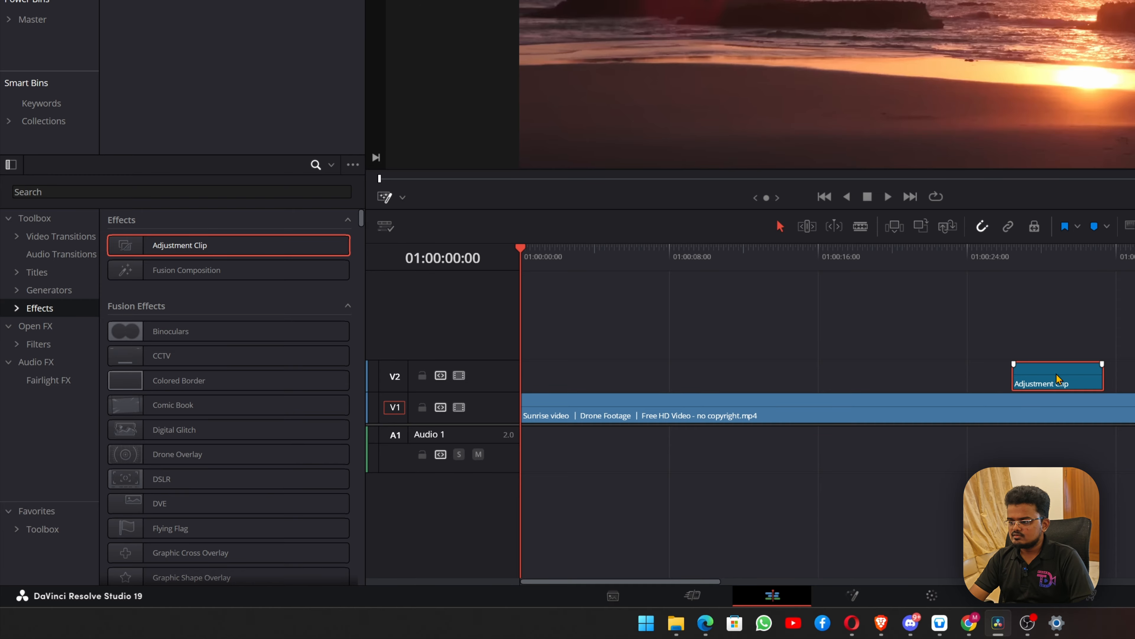
Move the adjustment clip to the start of V2 above the sunrise footage and apply the MagicZoomFREE effect to it.
drag(1072, 371, 581, 374)
click(49, 529)
drag(236, 316, 575, 372)
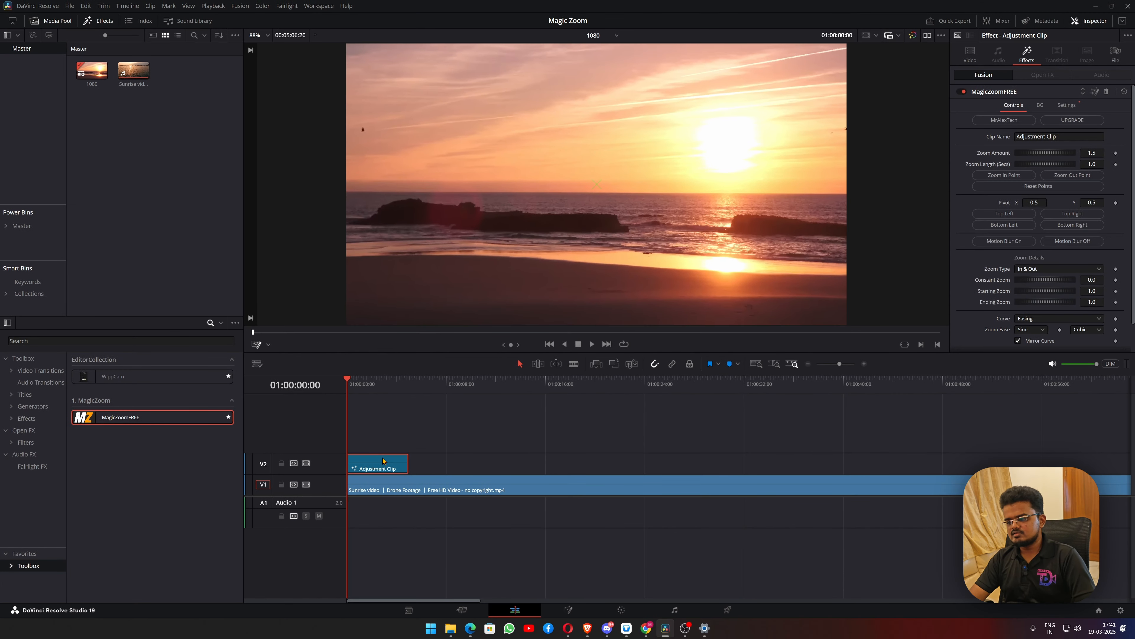
click(382, 436)
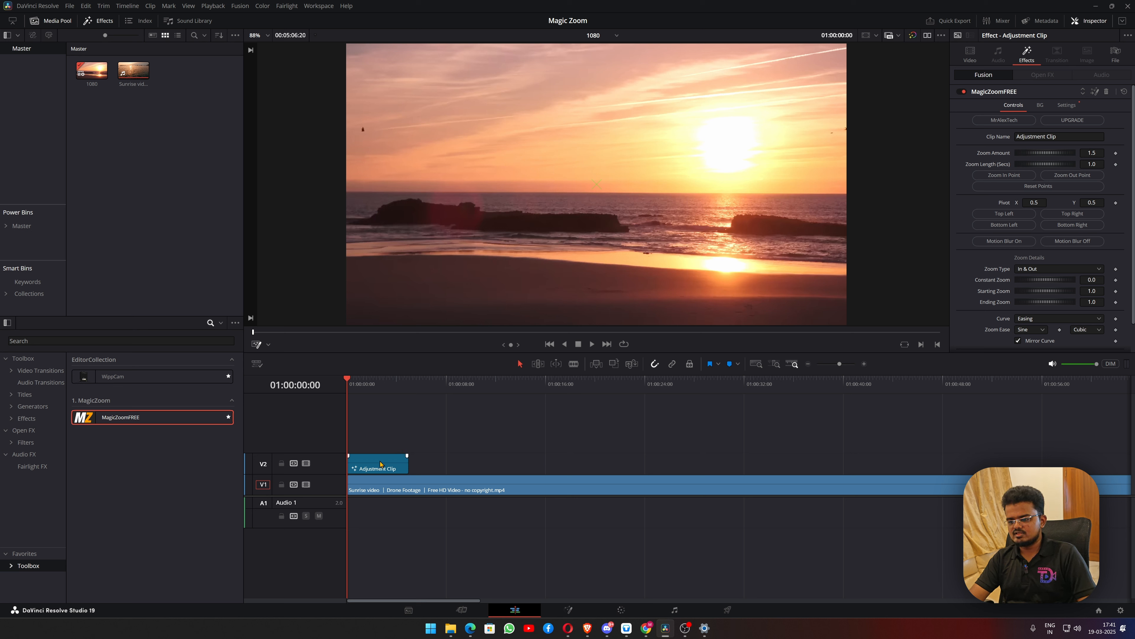
Move the adjustment clip further along V2, apply MagicZoomFREE to it there, and play back the zoom over the sunrise footage.
drag(381, 464, 710, 464)
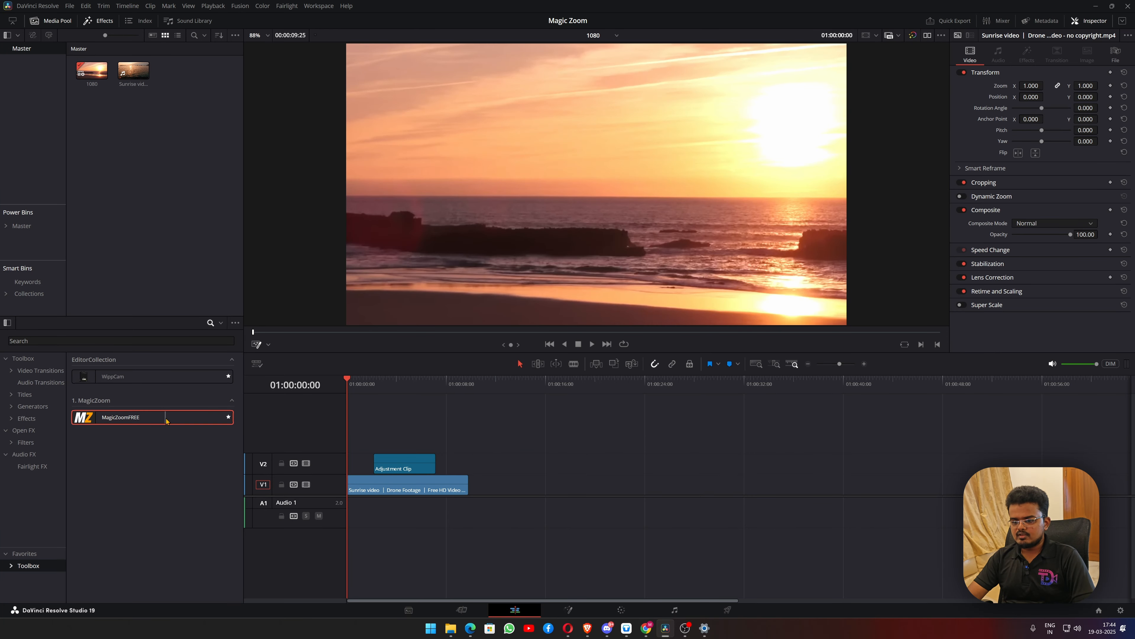
drag(166, 420, 399, 468)
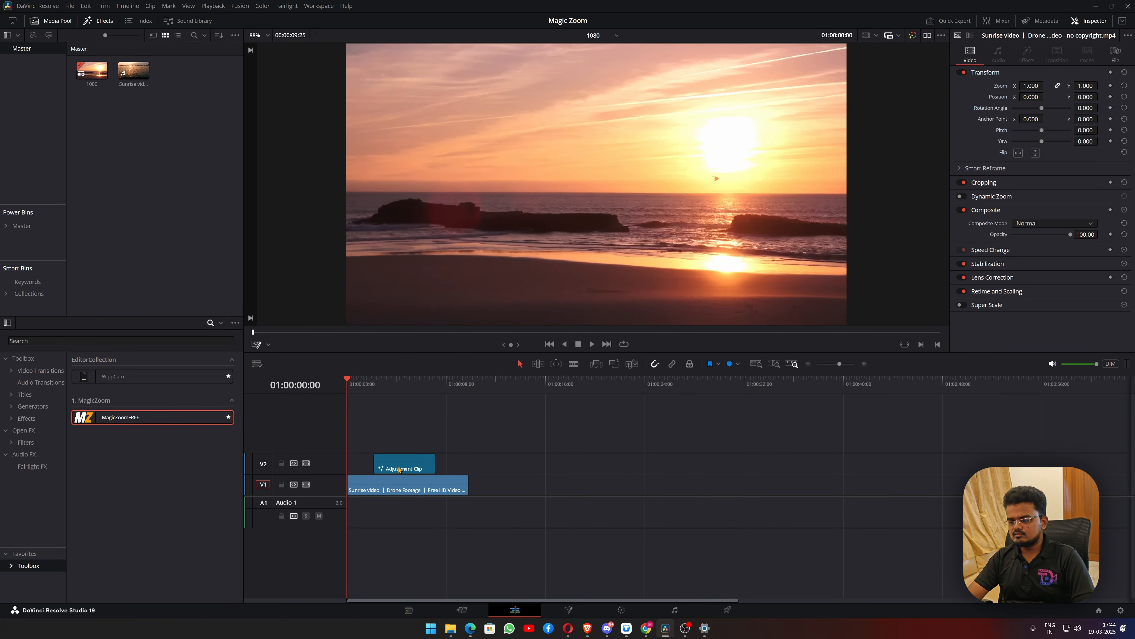
click(363, 386)
key(space)
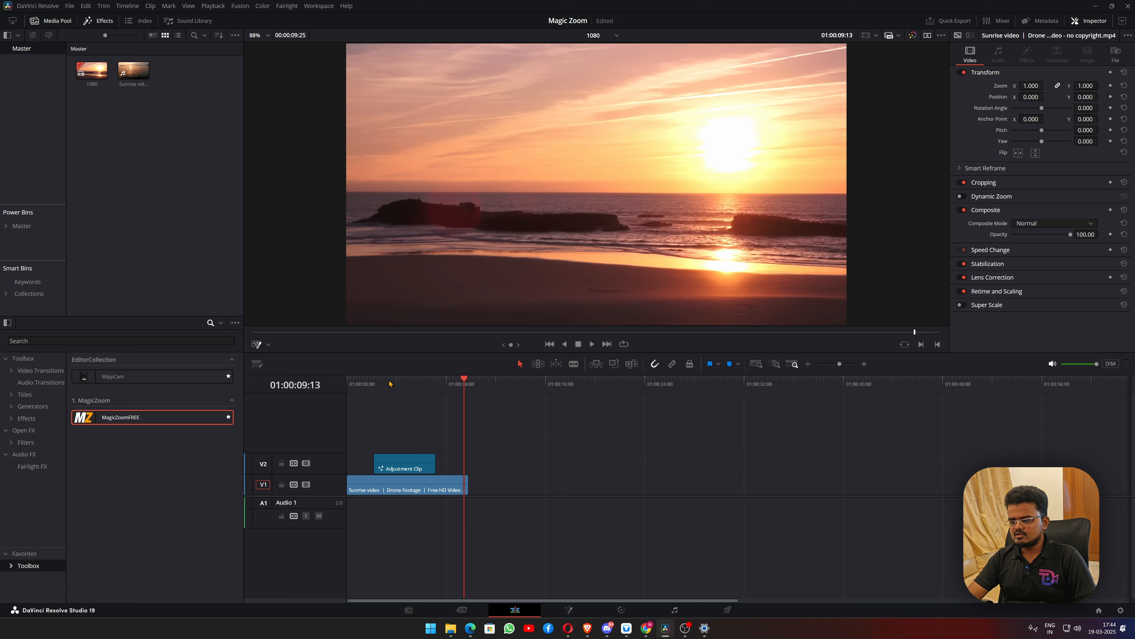
click(370, 385)
key(space)
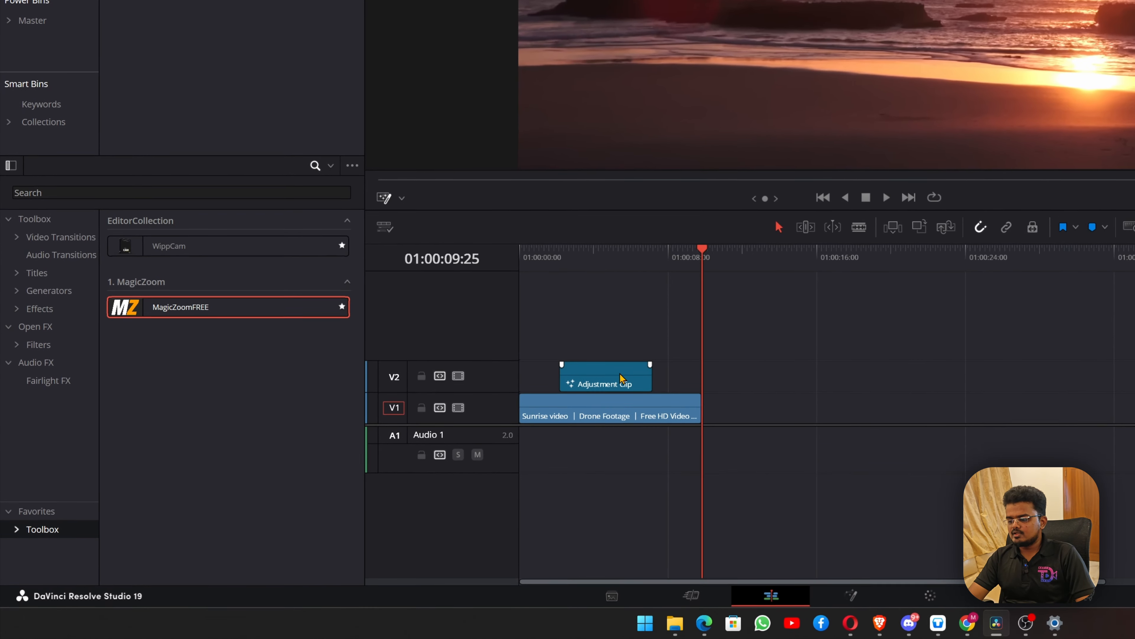
Shorten the adjustment clip by trimming its end back to about the 5-second mark and play back the result.
click(416, 466)
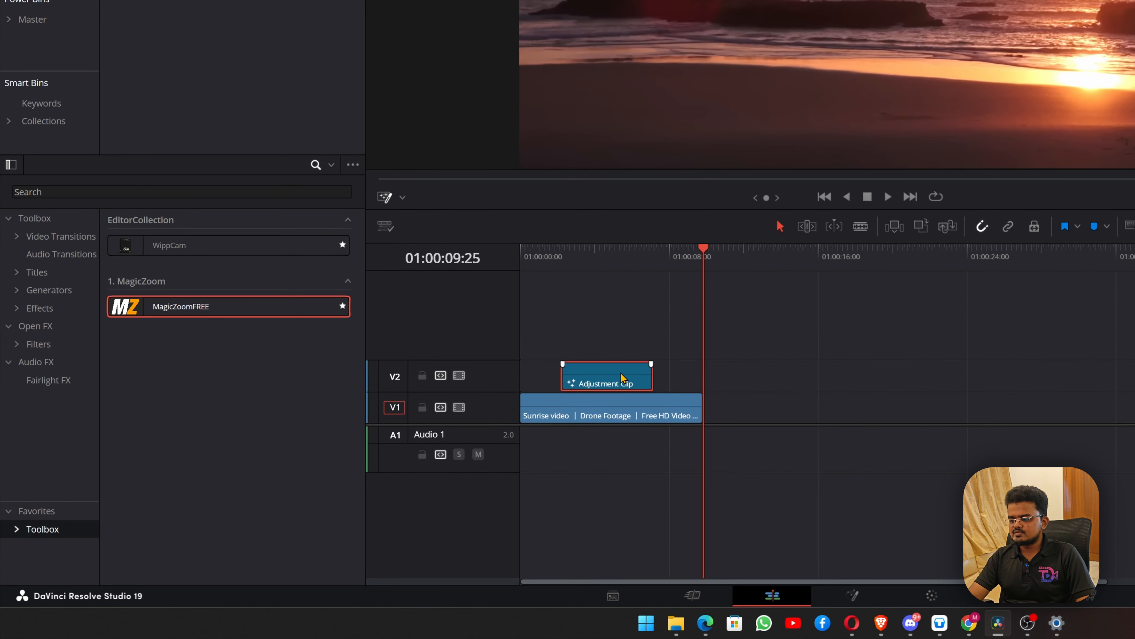
drag(652, 372, 615, 372)
click(413, 349)
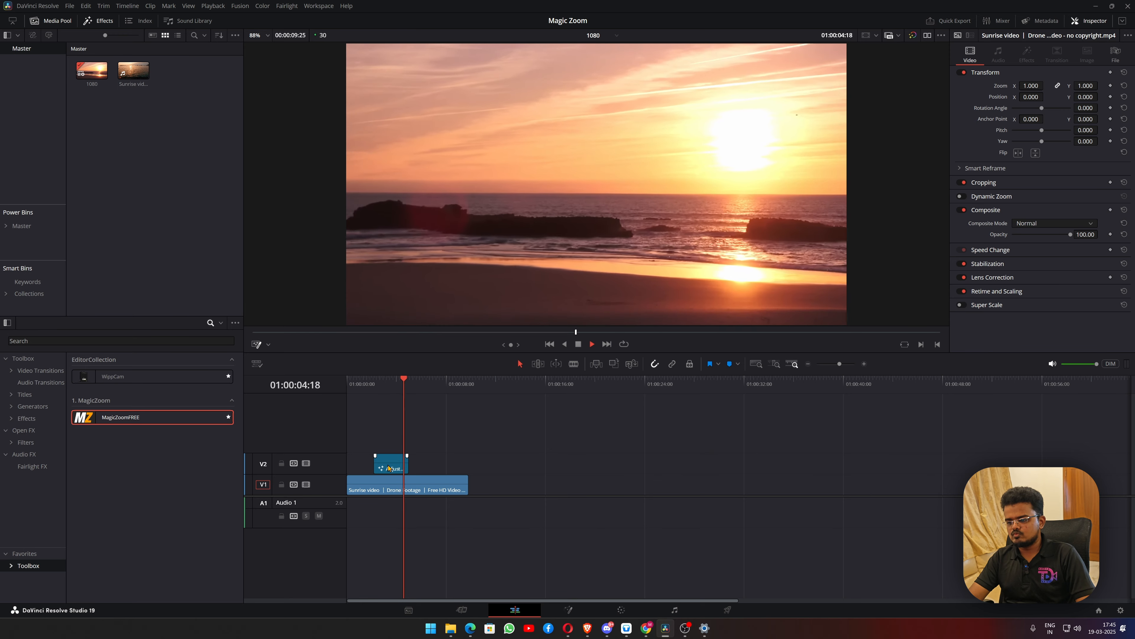
click(368, 384)
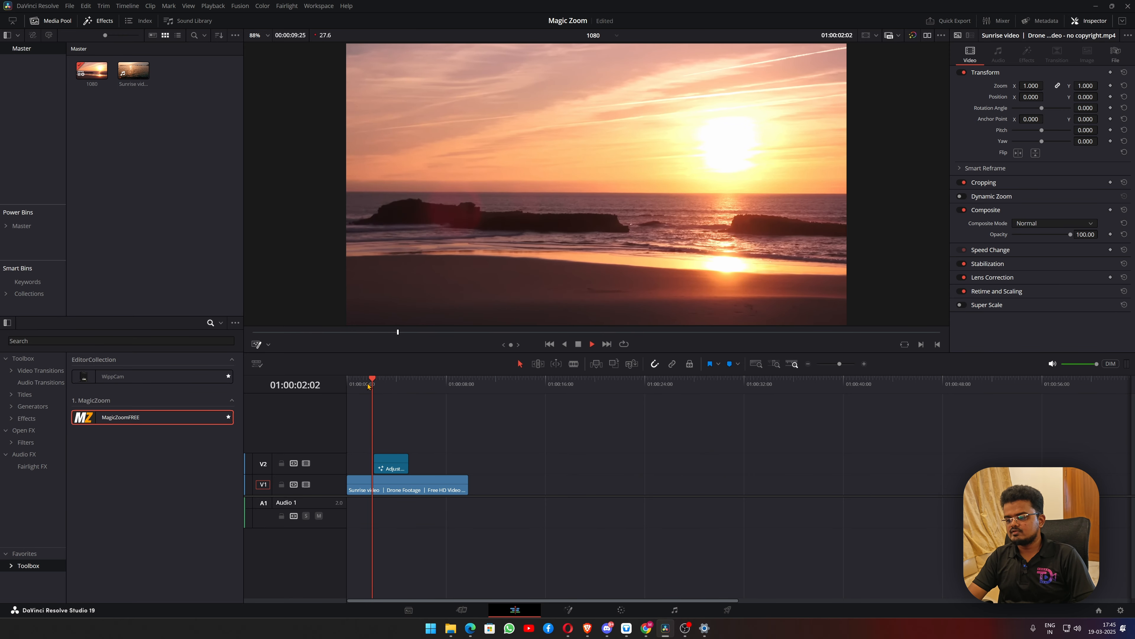
key(space)
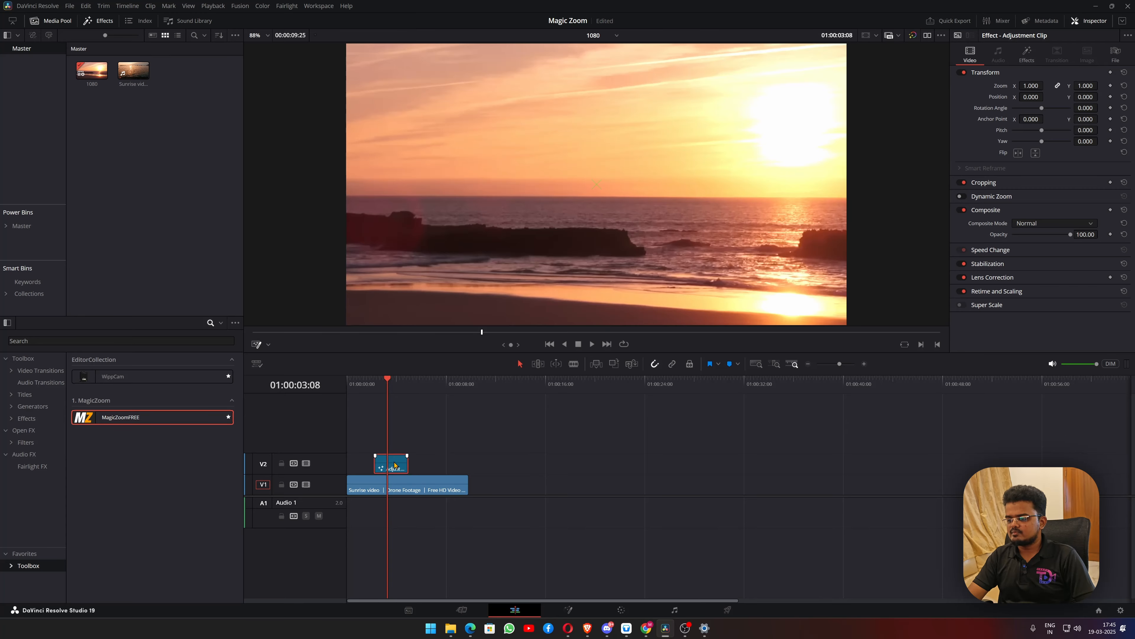
Try a Zoom Amount of 2.21 in the adjustment clip's MagicZoomFREE effect, undo it, and replay the zoom.
click(1024, 56)
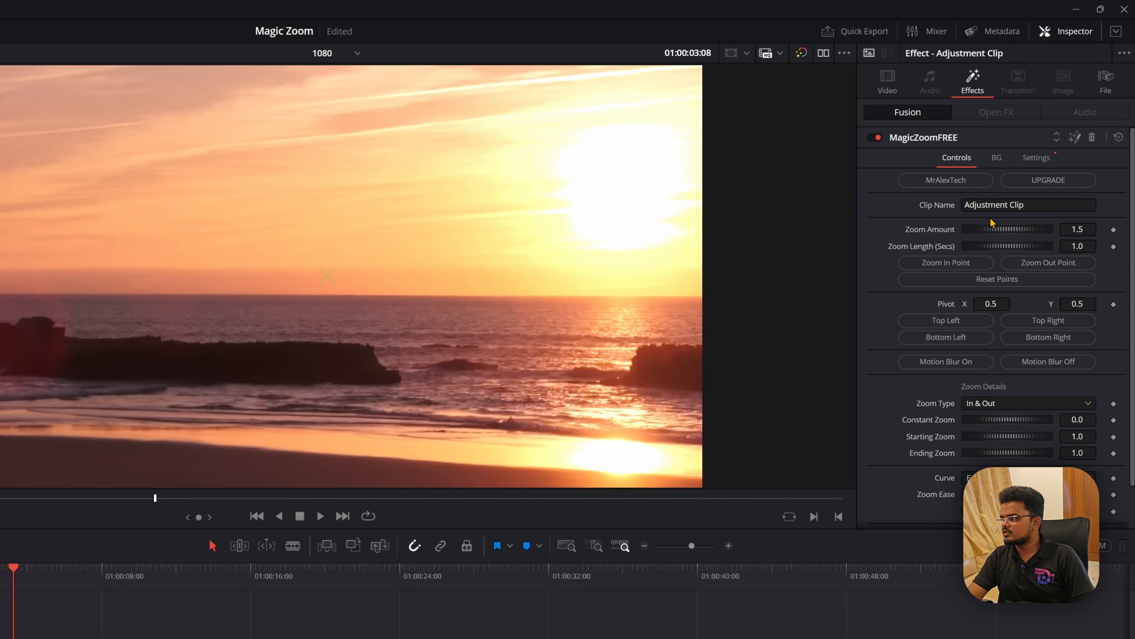
drag(1001, 229, 1030, 233)
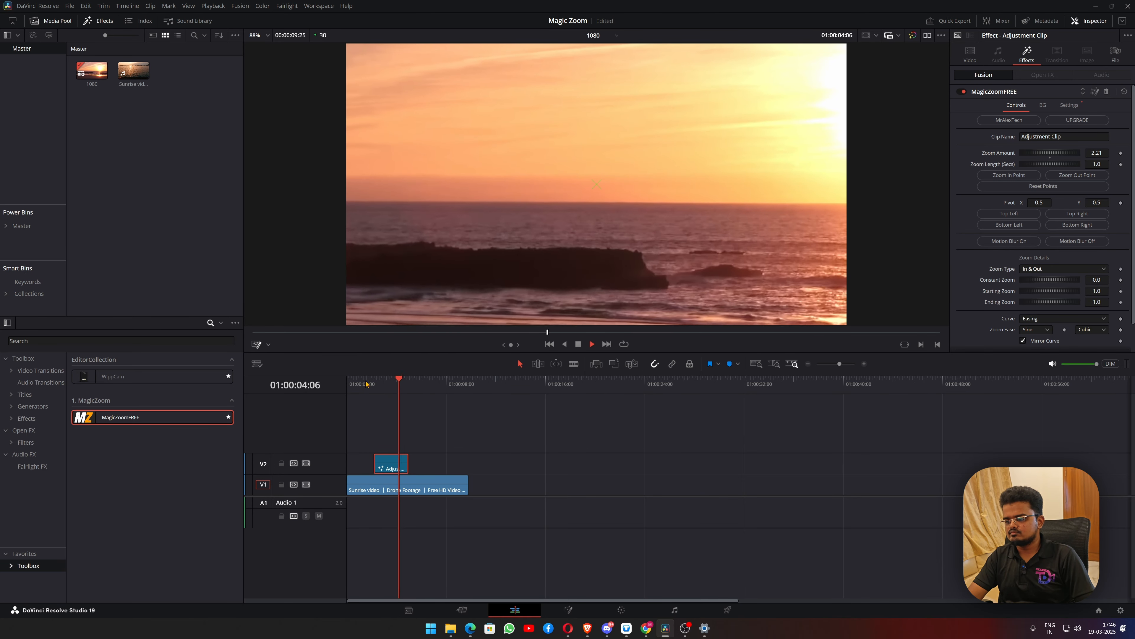
key(space)
key(ctrl+z)
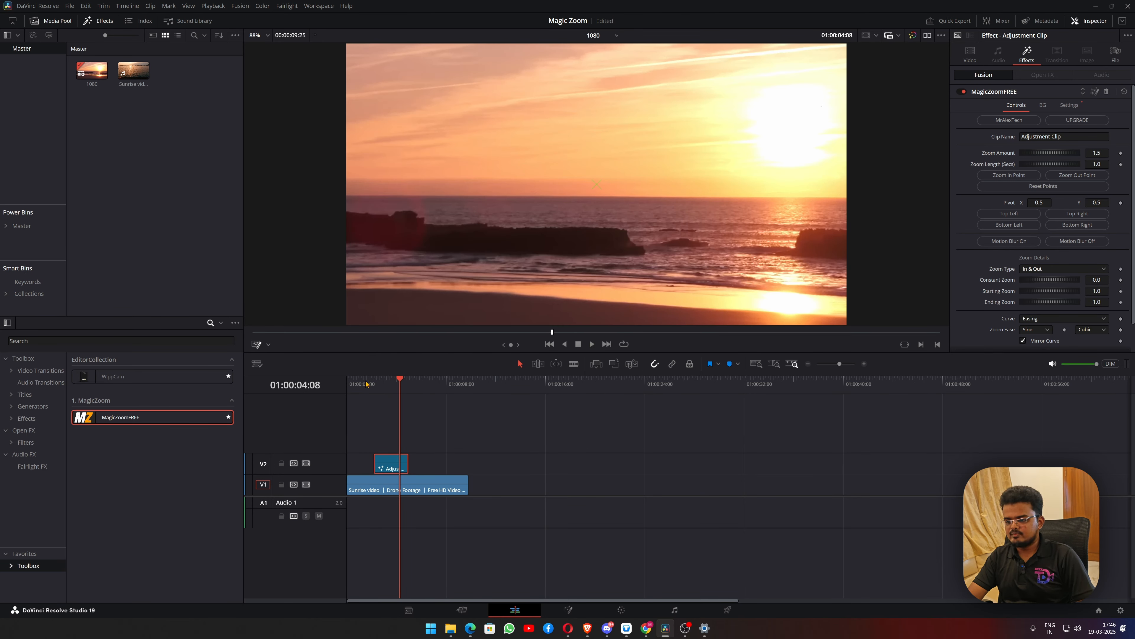
click(366, 383)
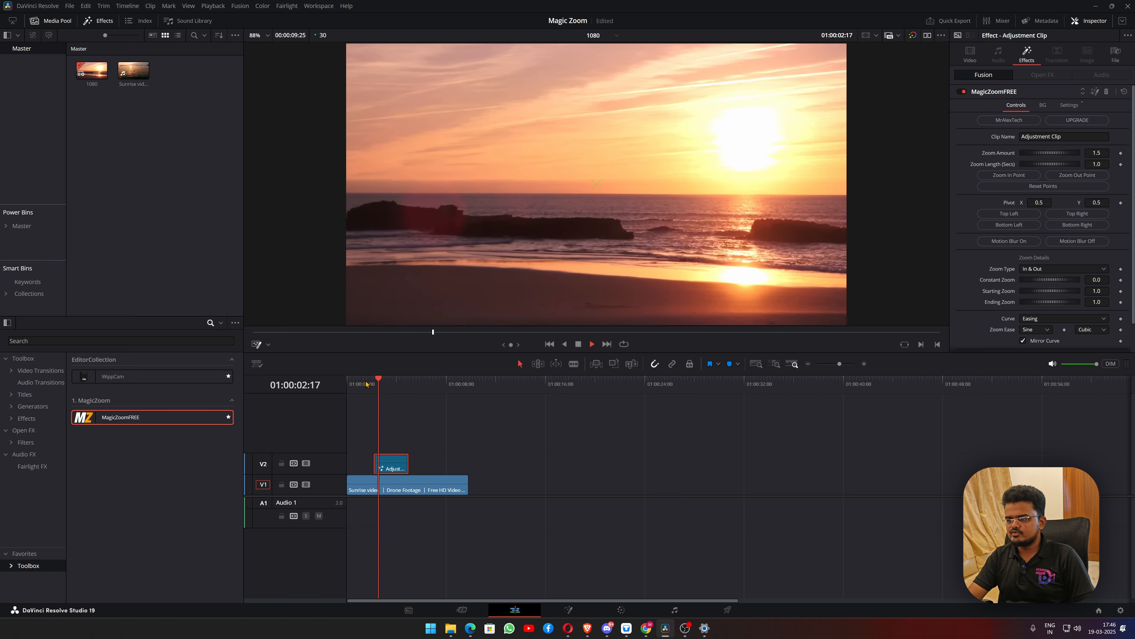
key(space)
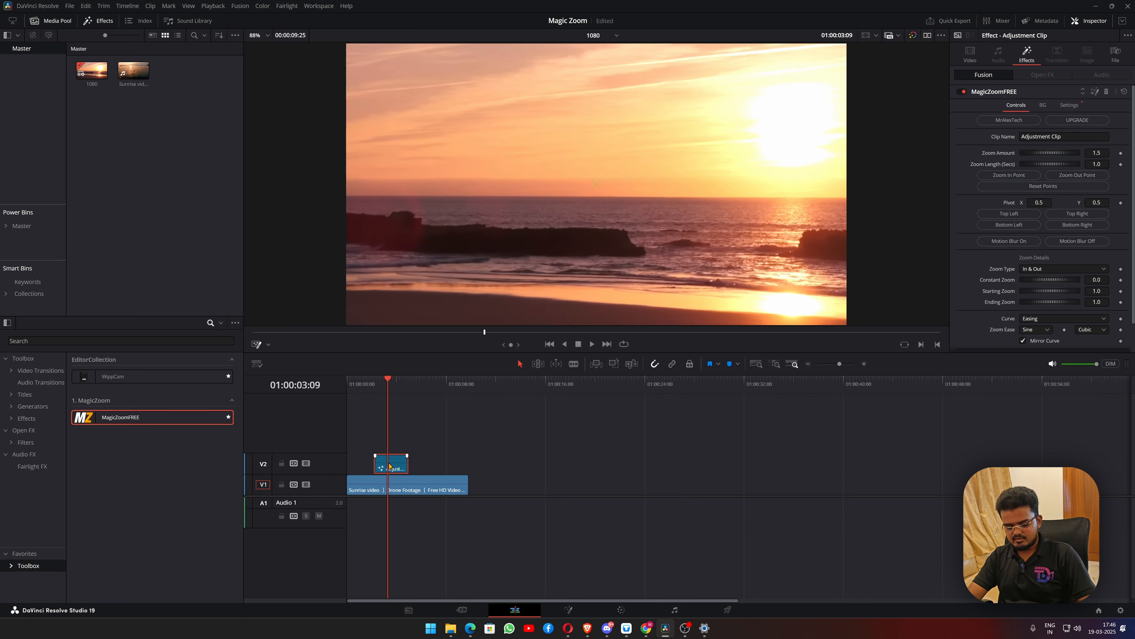
Duplicate the adjustment clip onto V3 directly above the original and play back the stacked zoom.
drag(389, 466, 390, 445)
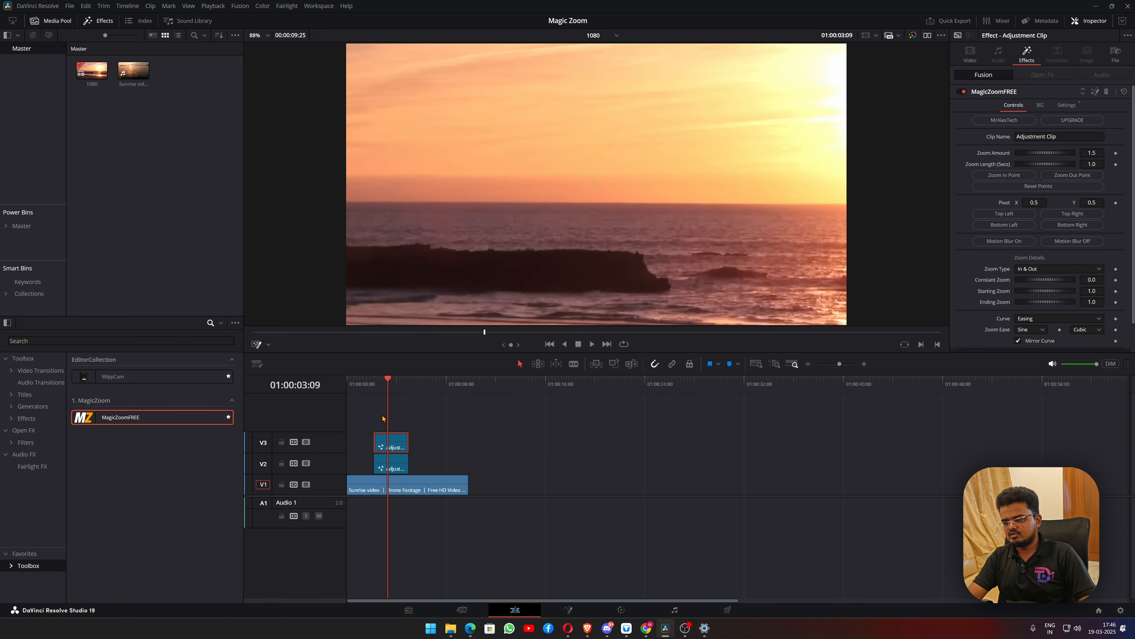
click(368, 385)
key(space)
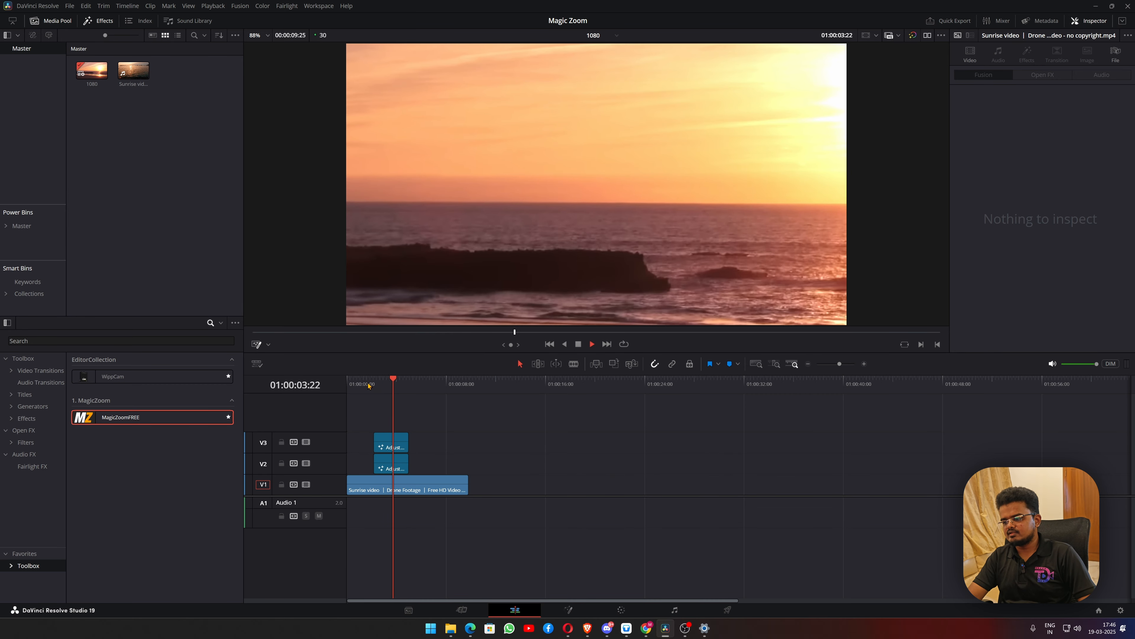
key(space)
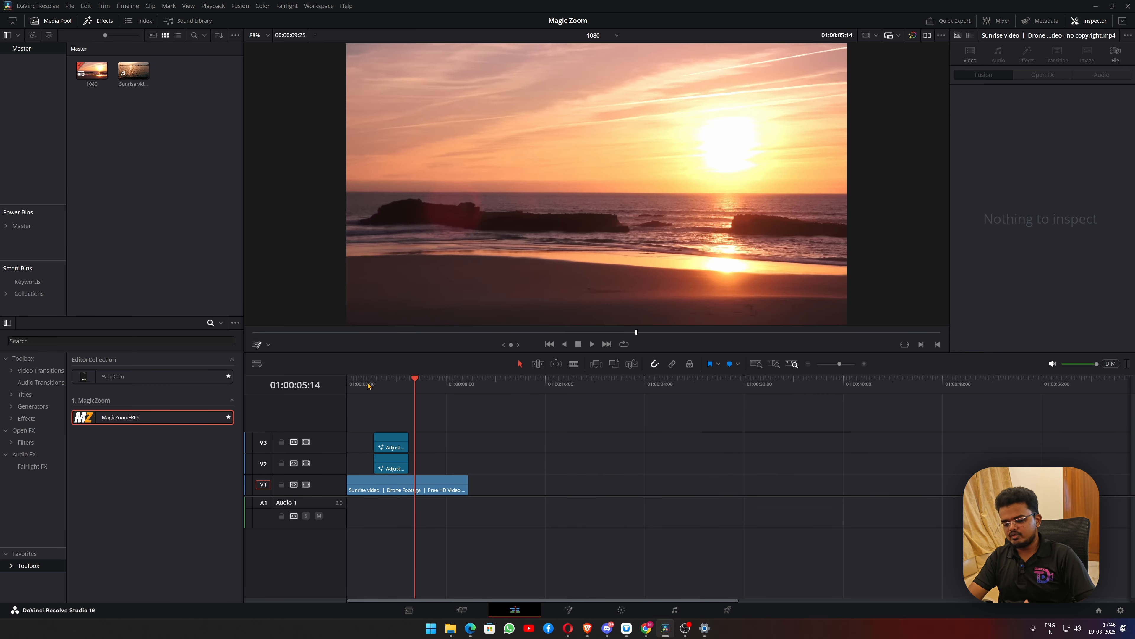
Delete the duplicate adjustment clip on V3 and play back the zoom with only the V2 clip.
click(390, 442)
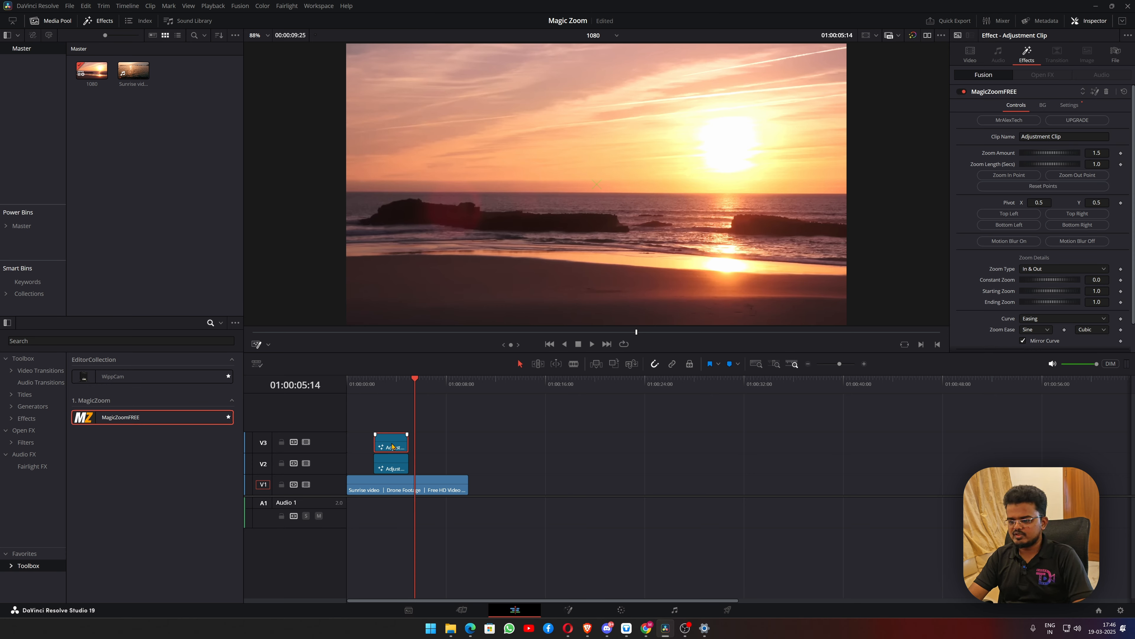
key(Delete)
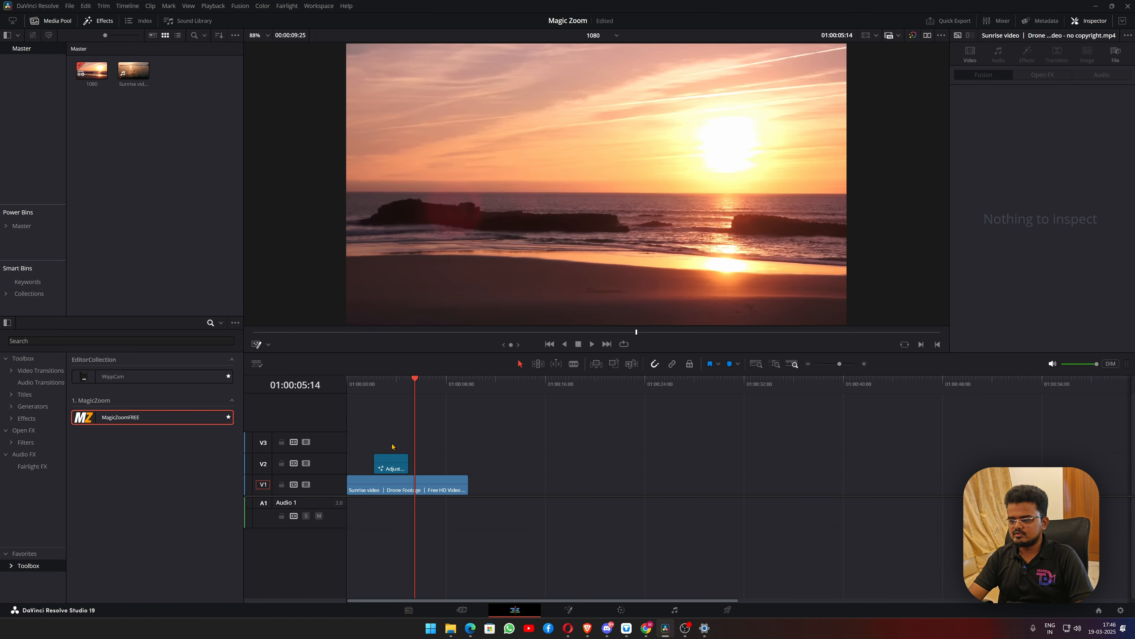
click(382, 382)
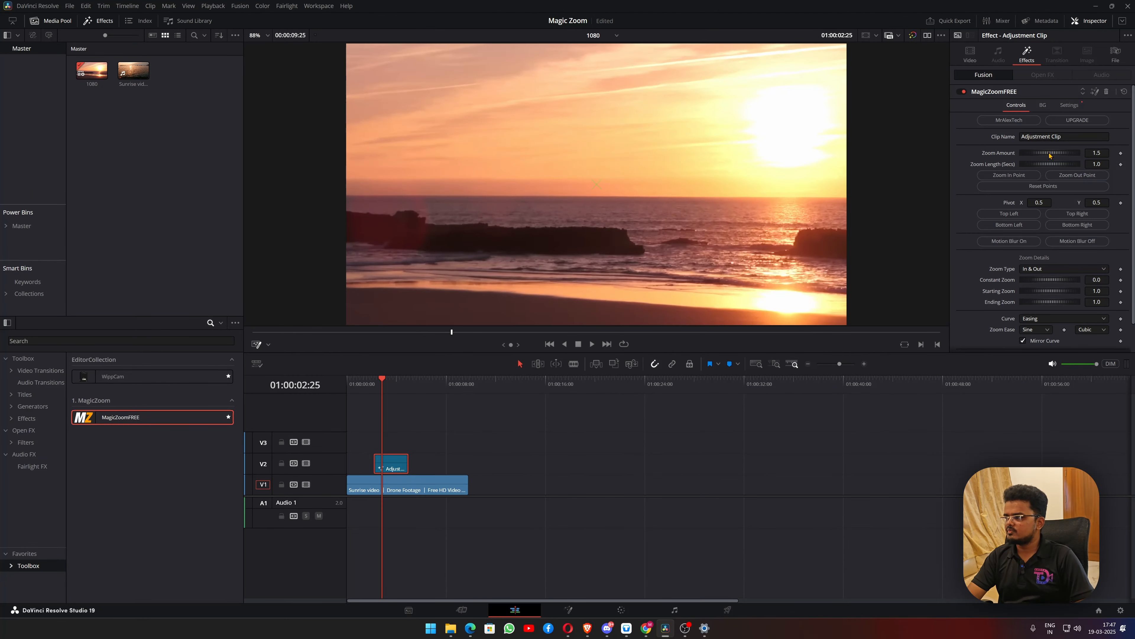
click(370, 377)
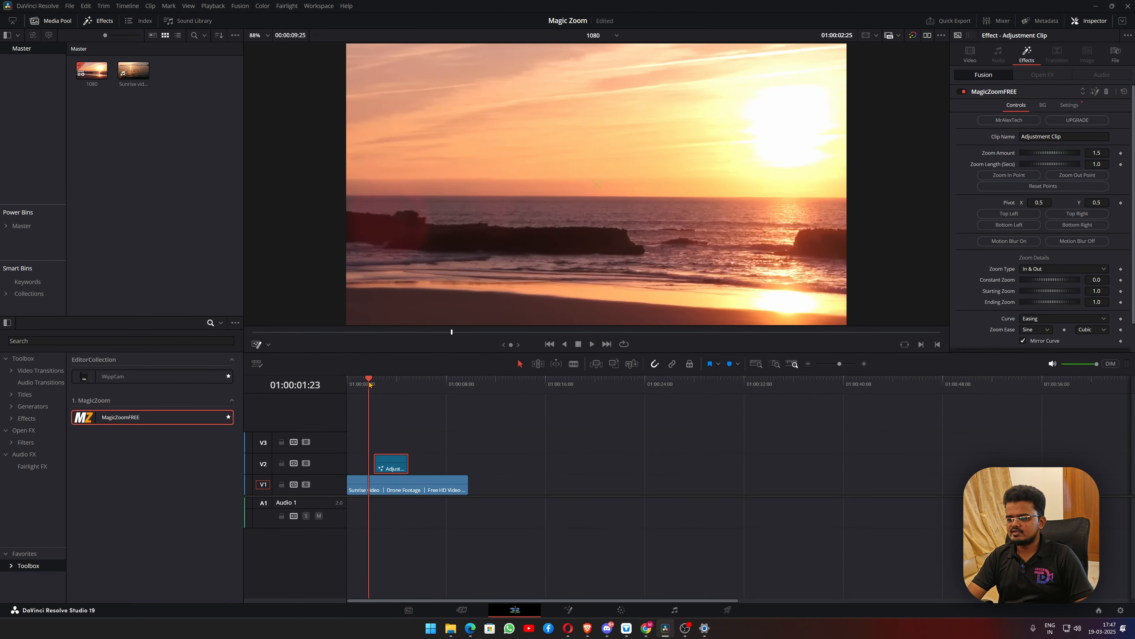
key(space)
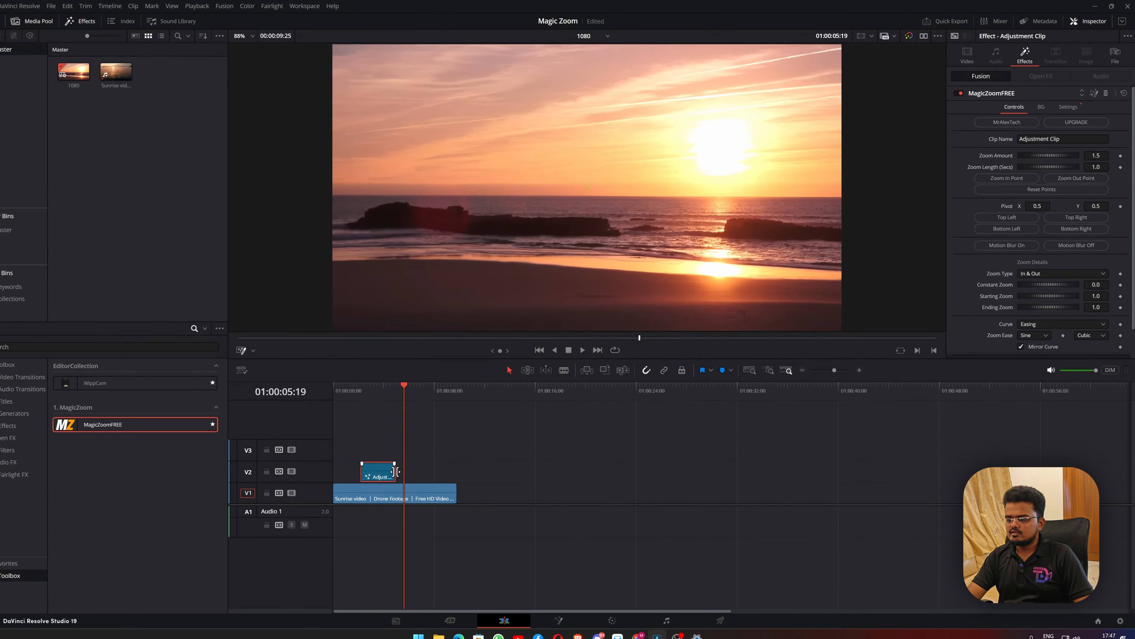
Extend the adjustment clip at both ends to span the whole sunrise video and play back the zoom from the start.
drag(408, 462, 470, 463)
drag(374, 465, 348, 465)
drag(353, 390, 339, 390)
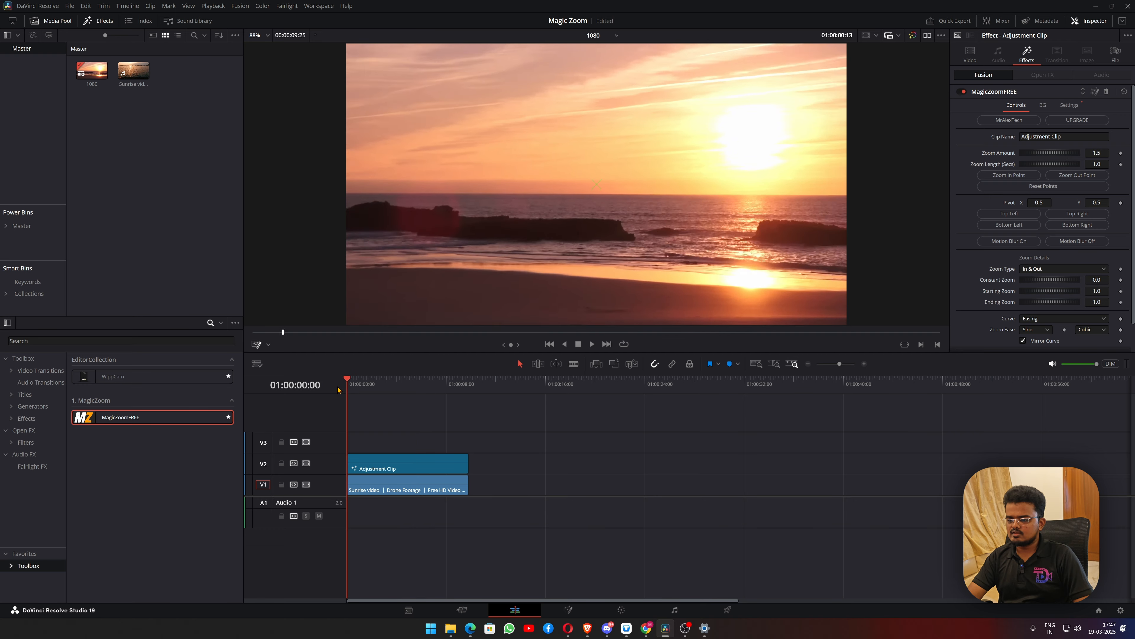
key(space)
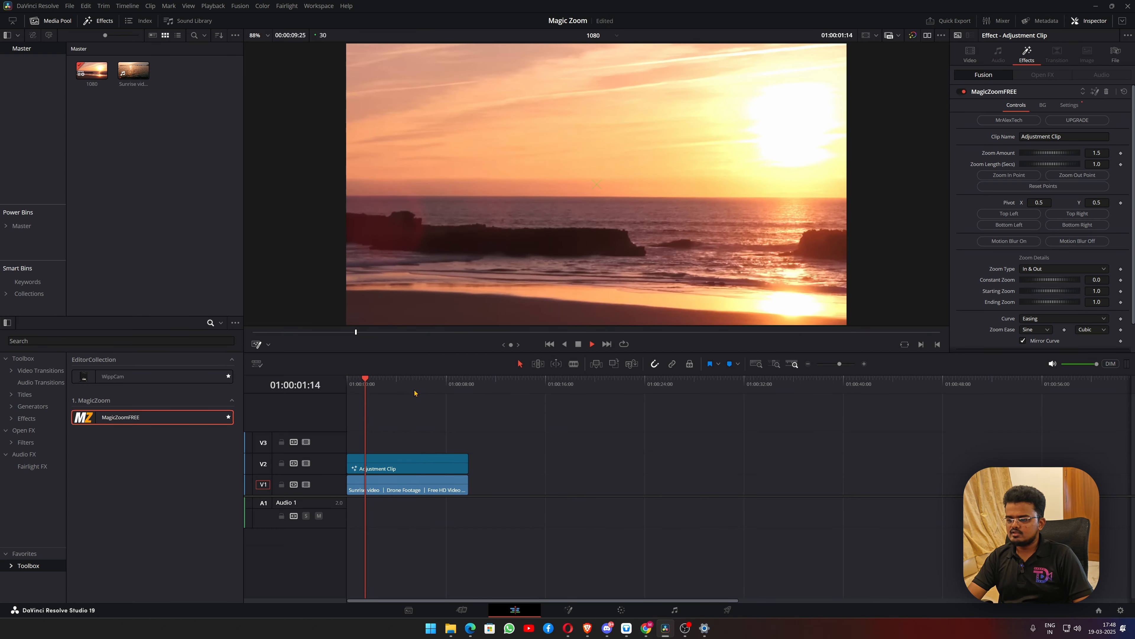
click(439, 389)
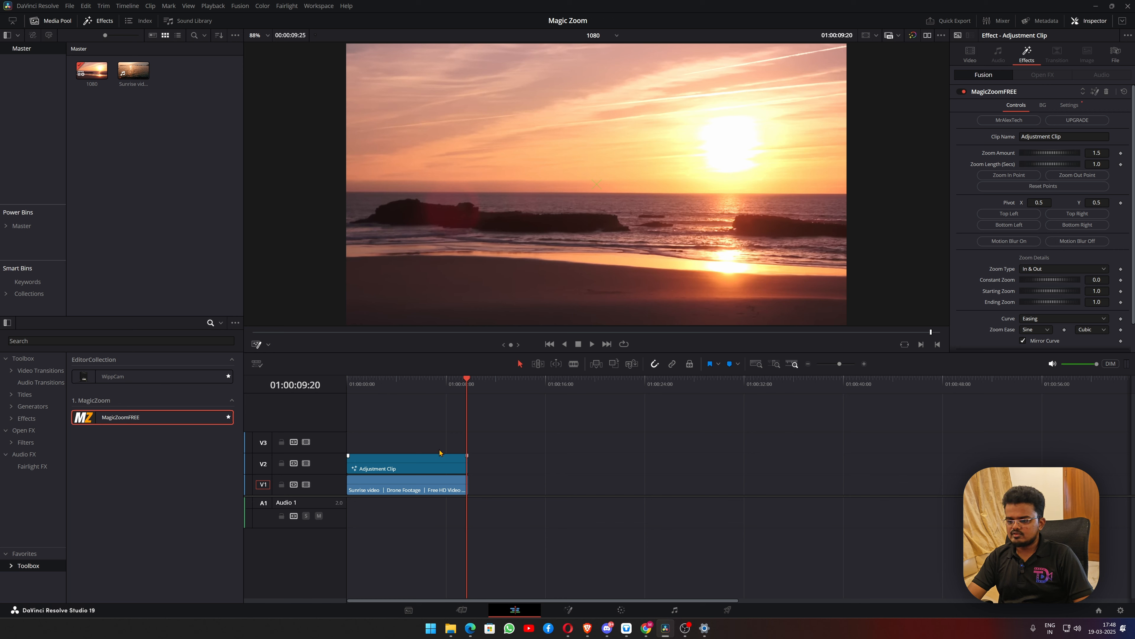
Set the MagicZoomFREE zoom in point at 01:00:01:11 and the zoom out point at 01:00:07:27, and play back from the start.
click(349, 386)
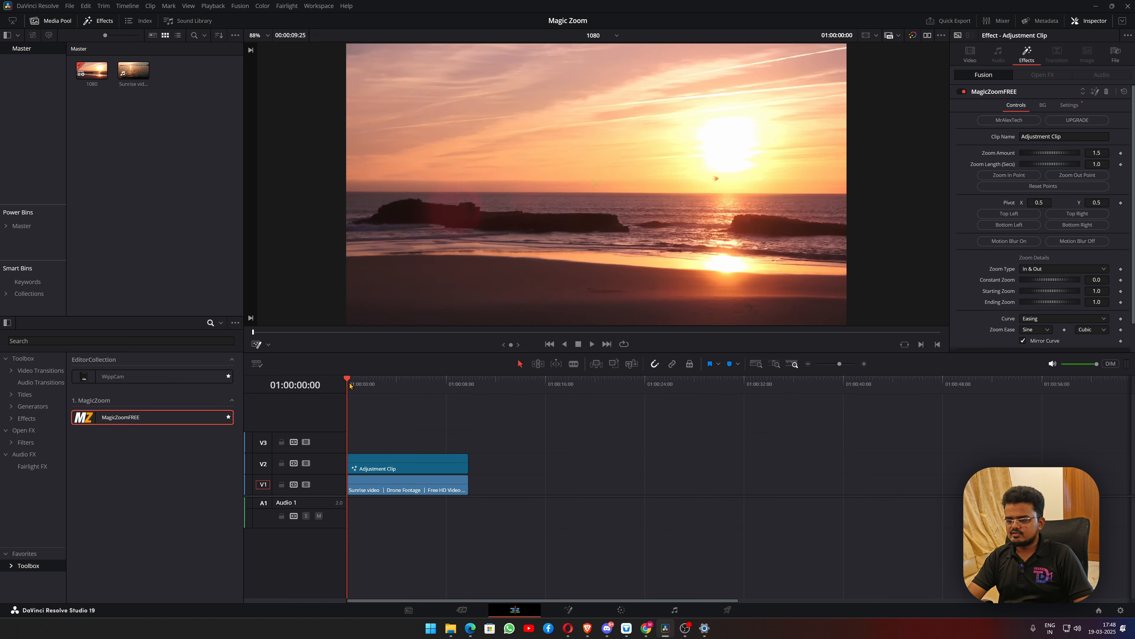
key(space)
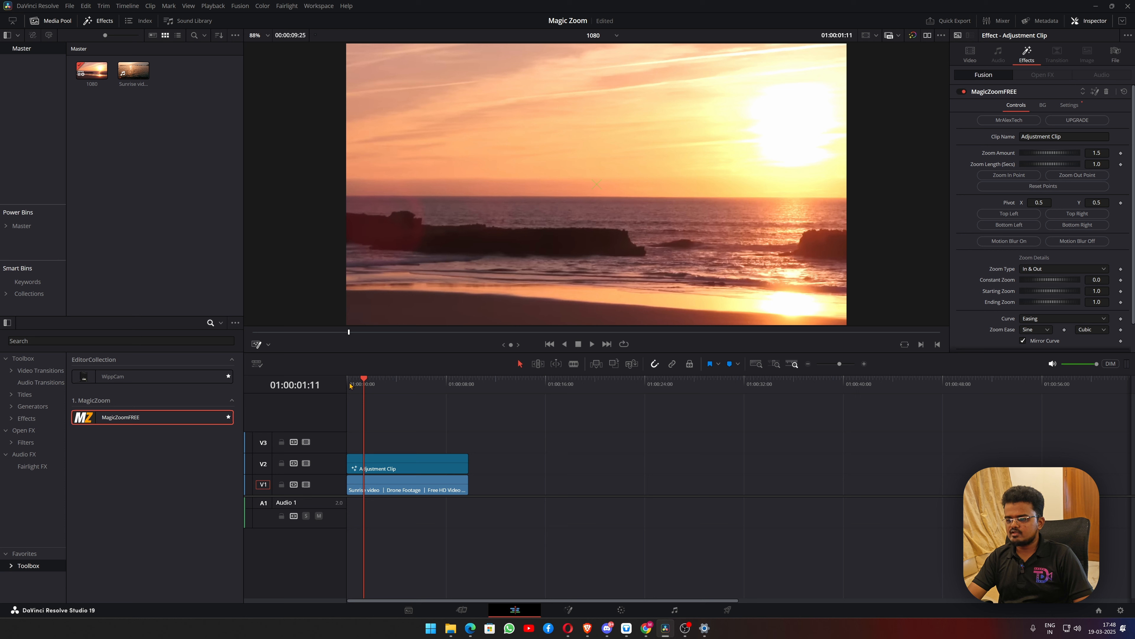
click(1014, 176)
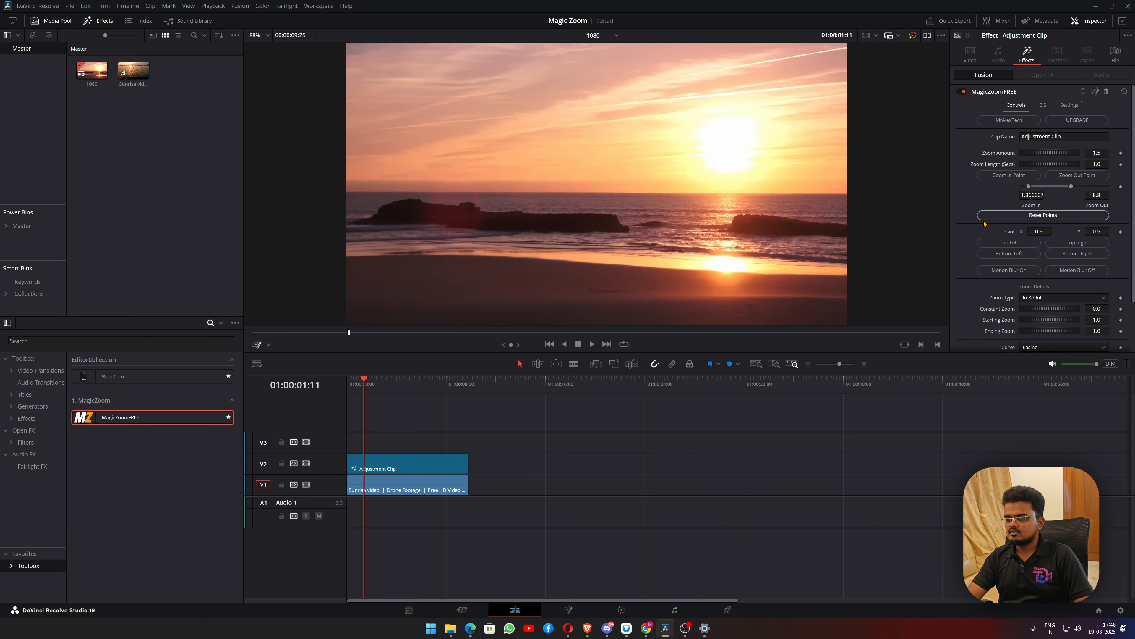
click(446, 382)
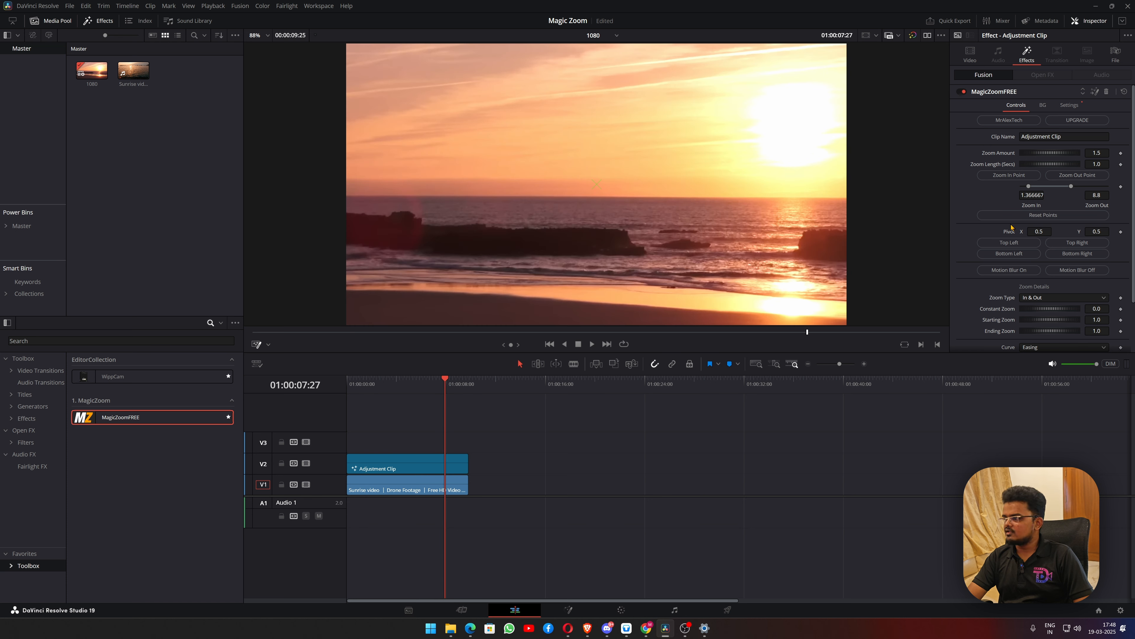
click(1086, 178)
key(Home)
key(space)
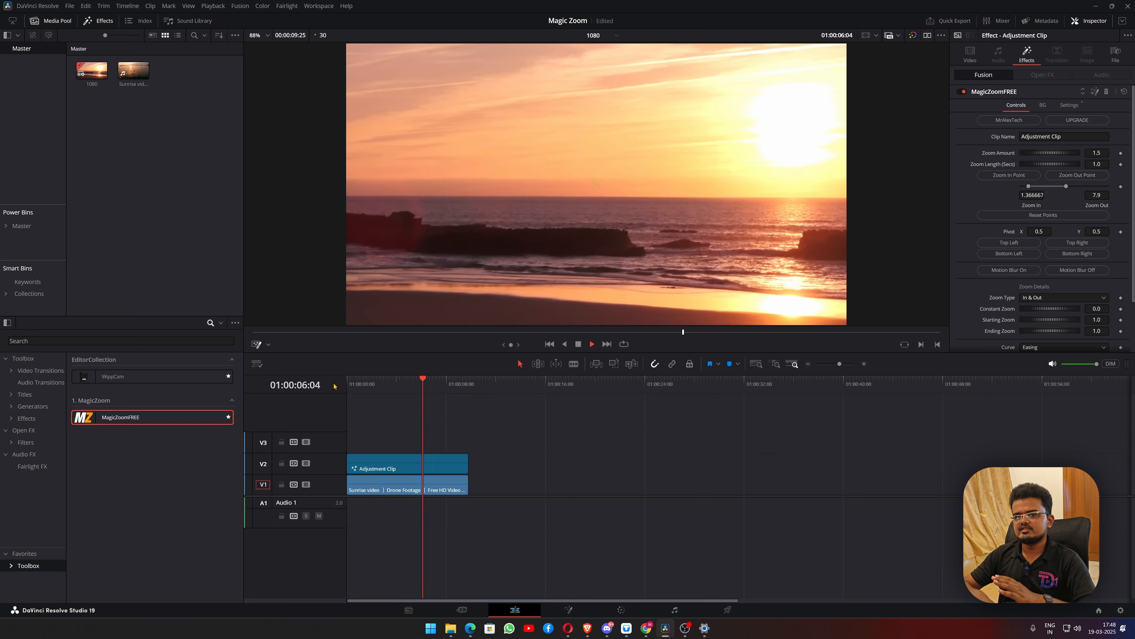
Trim the adjustment clip's start to 01:00:02:23 and its end back to about the 7-second mark.
click(381, 383)
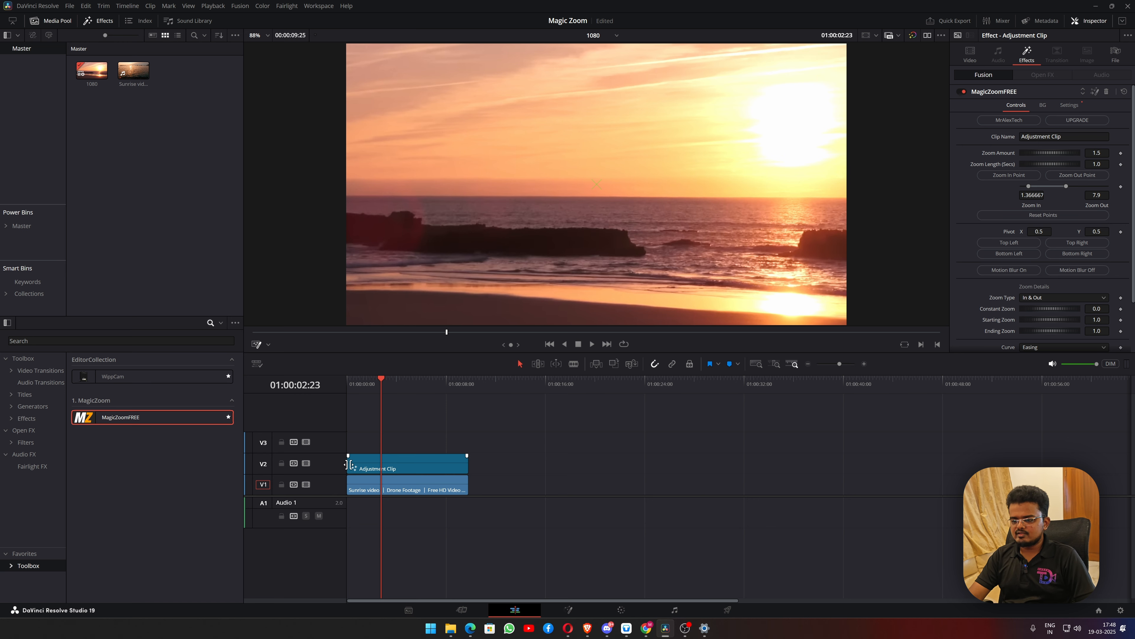
drag(348, 464, 382, 464)
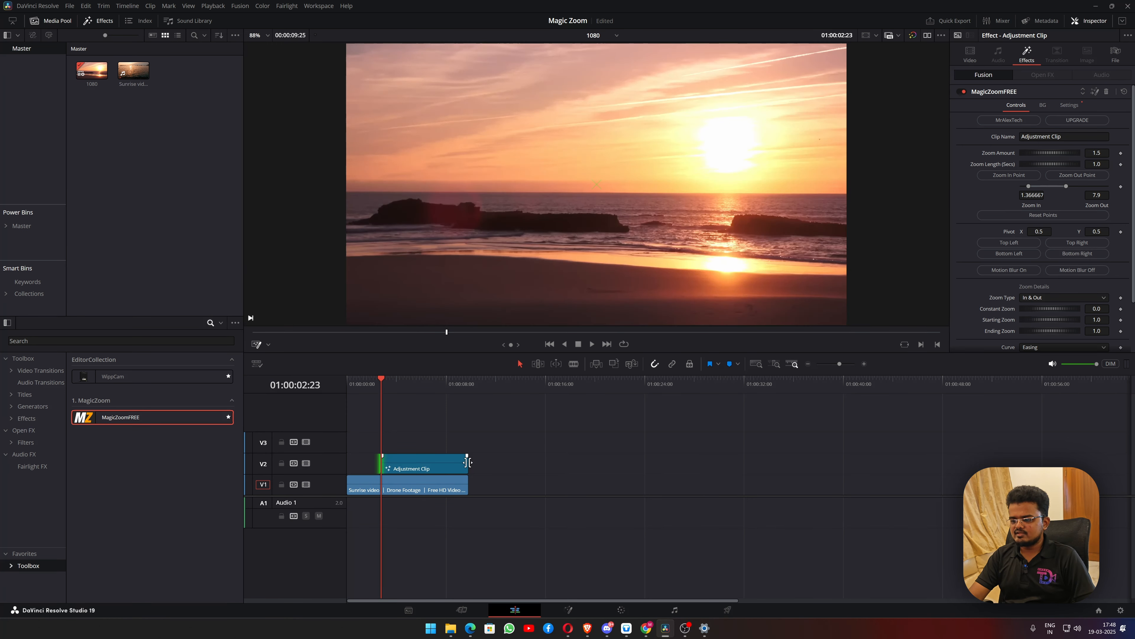
drag(467, 462, 432, 463)
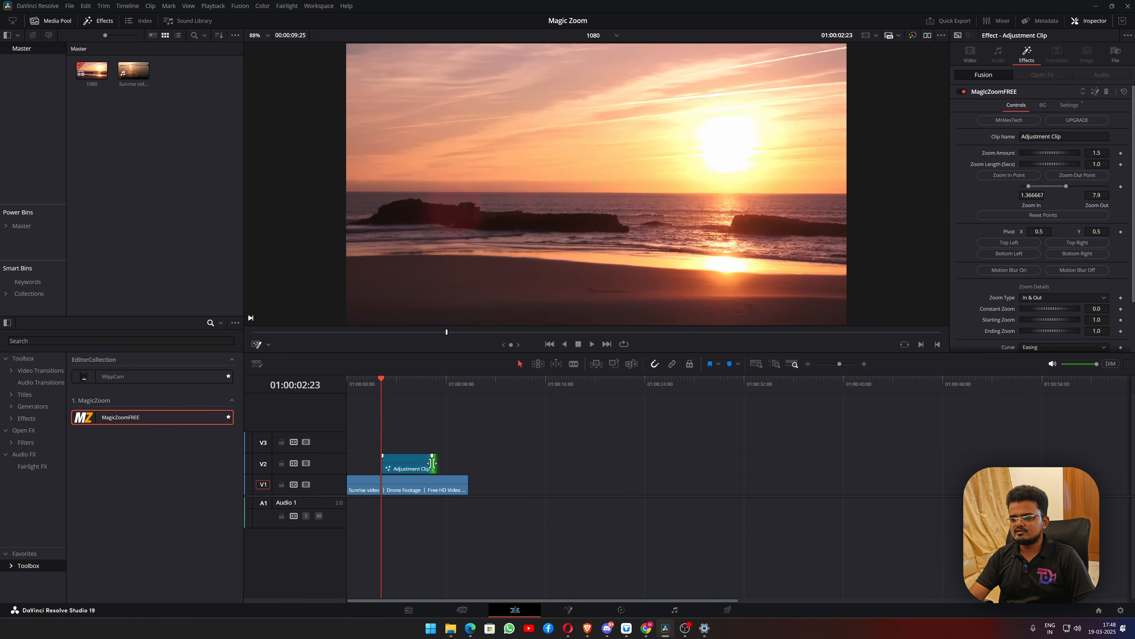
click(411, 442)
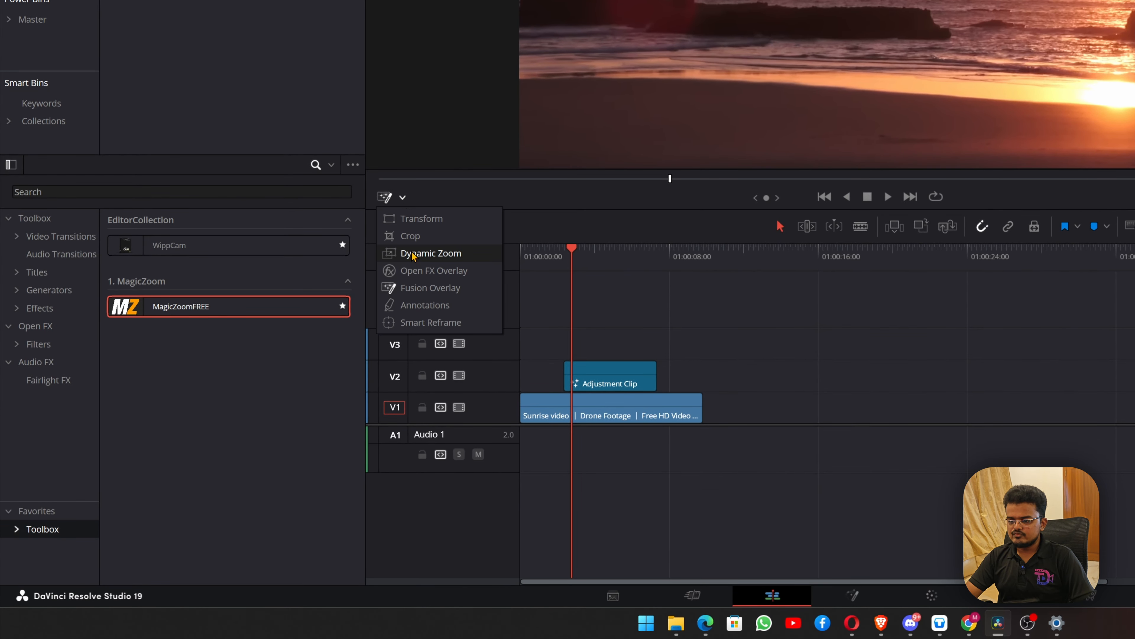
Enable the Fusion Overlay, move the zoom pivot near the frame's lower-left corner at about X 0.028, Y 0.059, and play back the zoom.
click(421, 289)
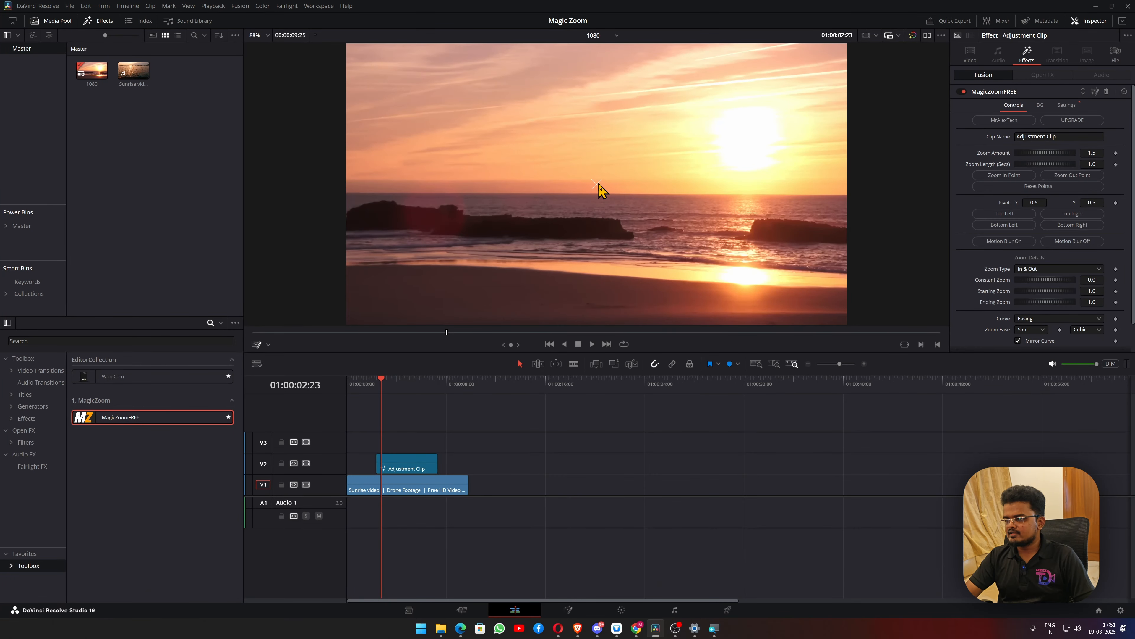
drag(599, 184, 362, 307)
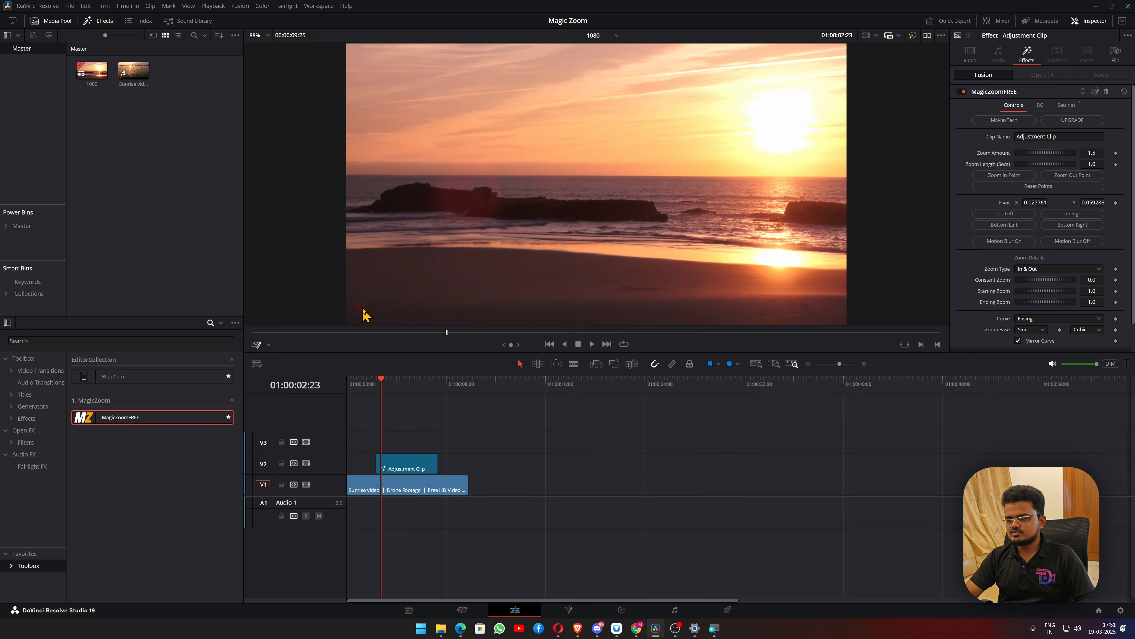
click(362, 383)
key(space)
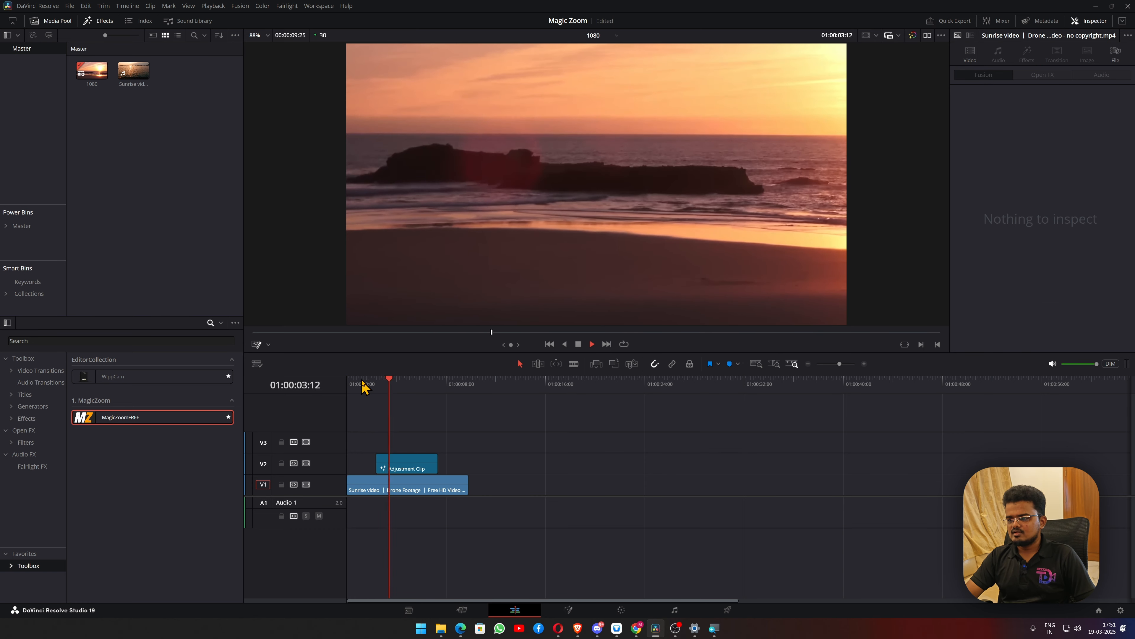
key(space)
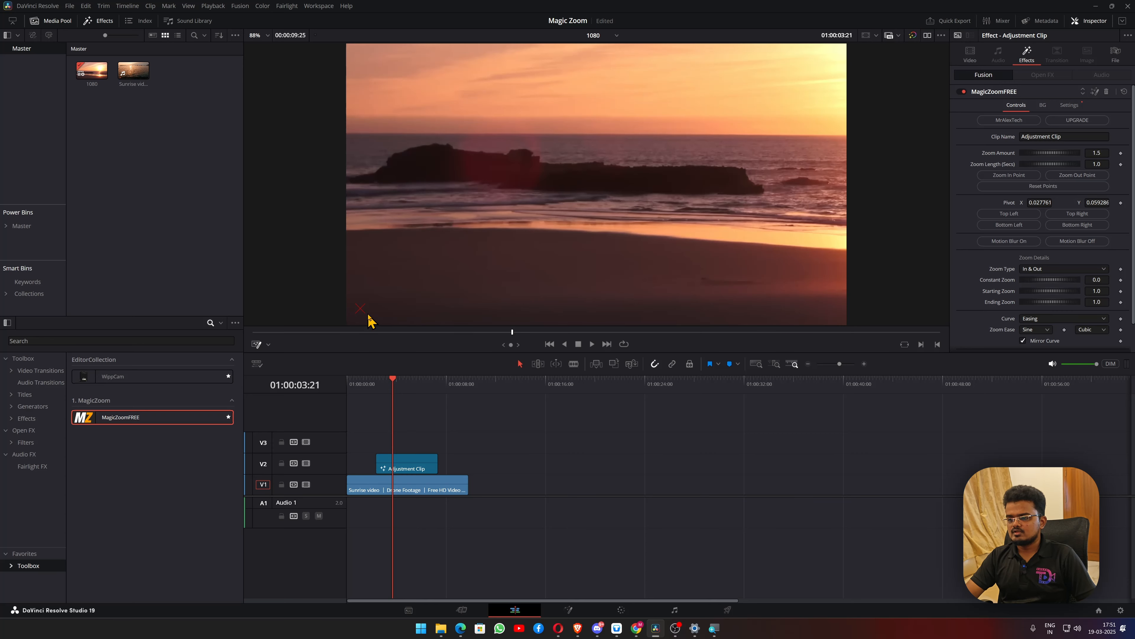
Move the zoom pivot near the frame's upper-left corner at about X 0.057, Y 0.897 and play back the zoom.
drag(360, 313, 375, 76)
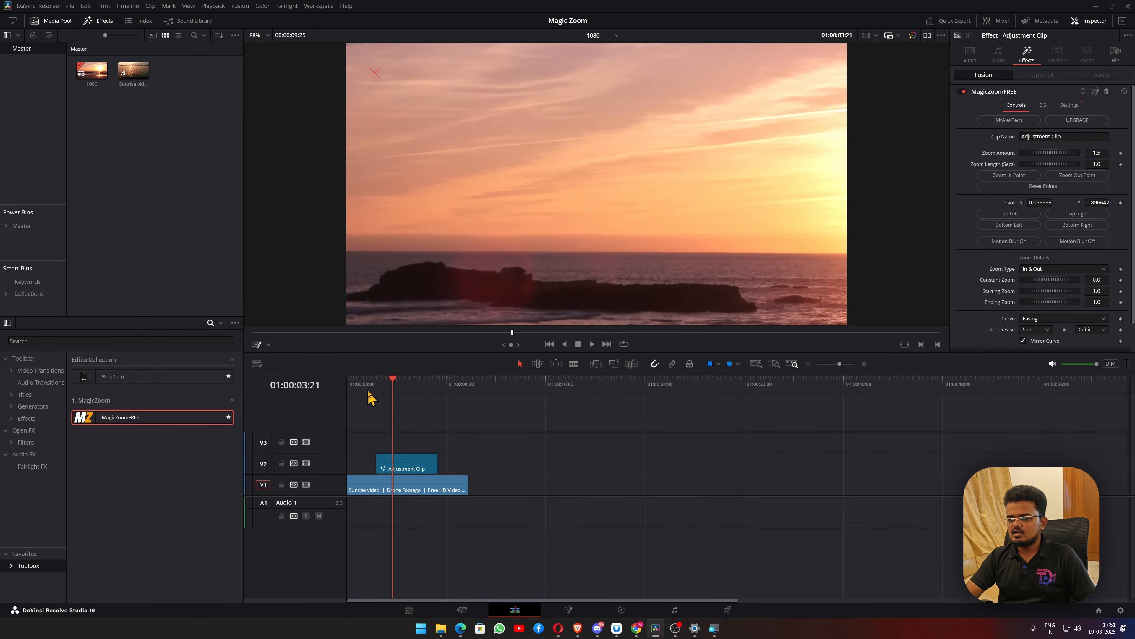
click(372, 380)
key(space)
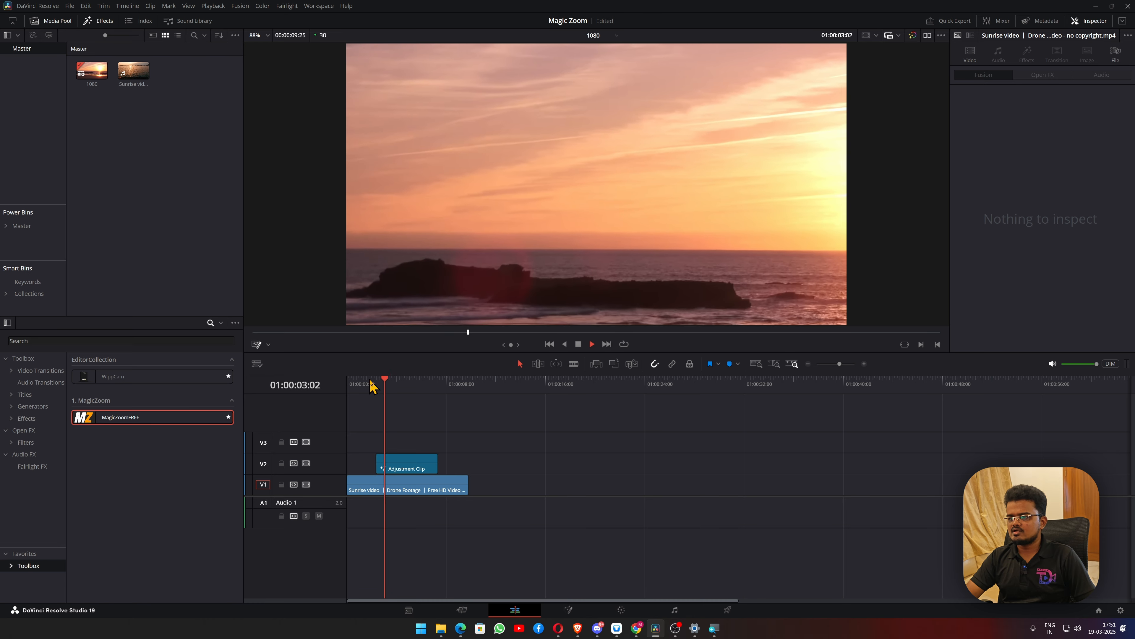
key(space)
Set the adjustment clip's zoom pivot to the Top Left preset and play back the zoom into that corner.
click(407, 465)
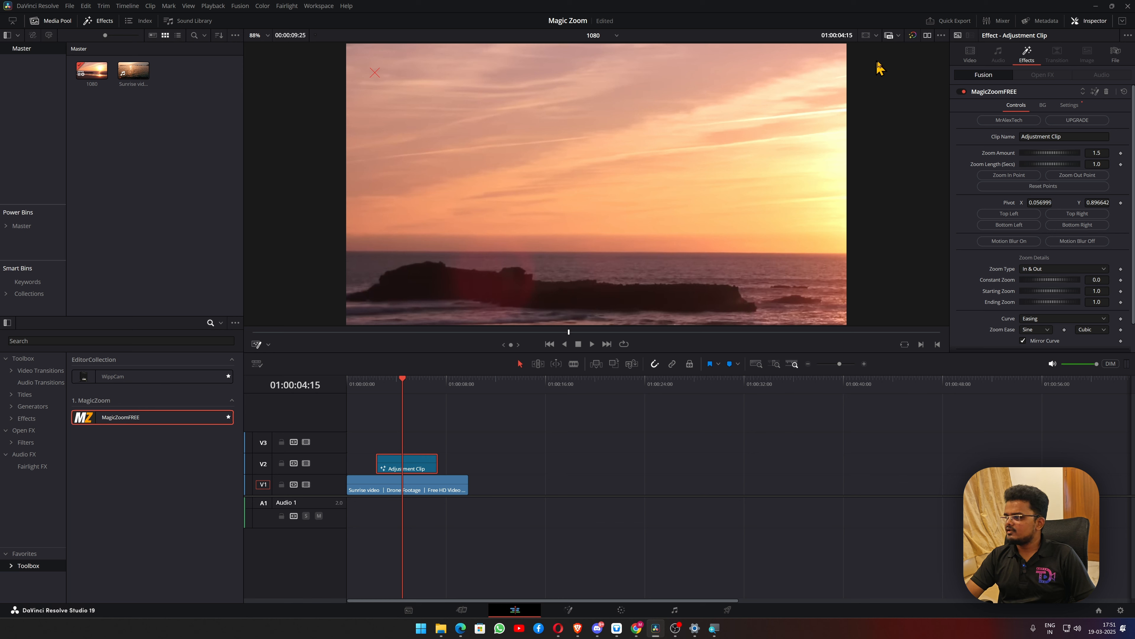
mouse_move(1051, 201)
mouse_down()
mouse_move(1078, 202)
mouse_move(1050, 202)
mouse_up()
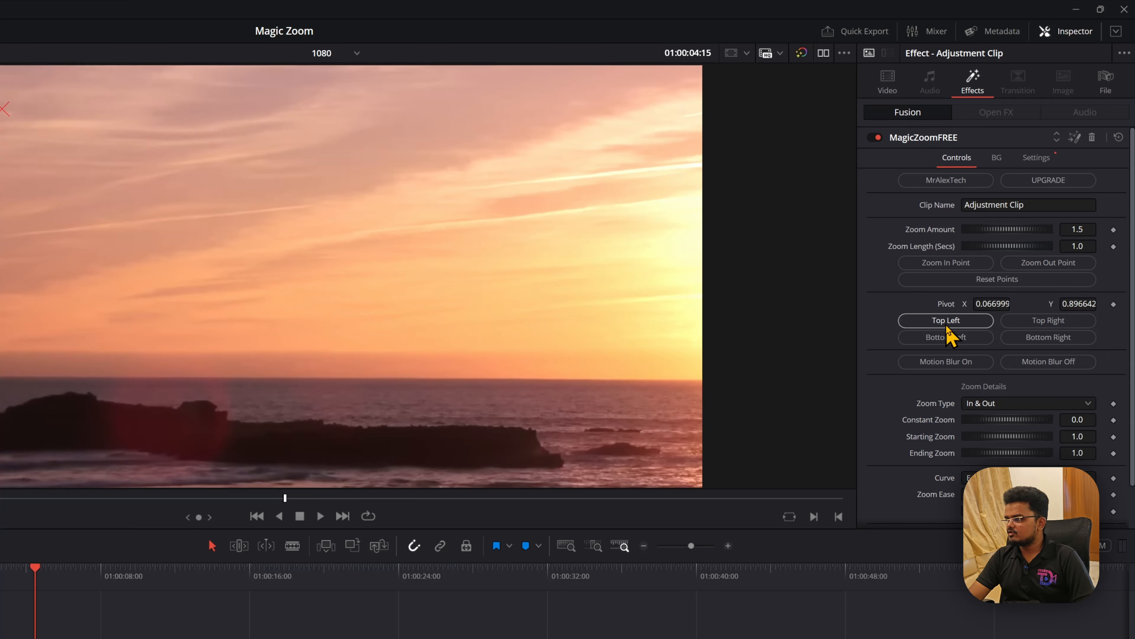
click(947, 325)
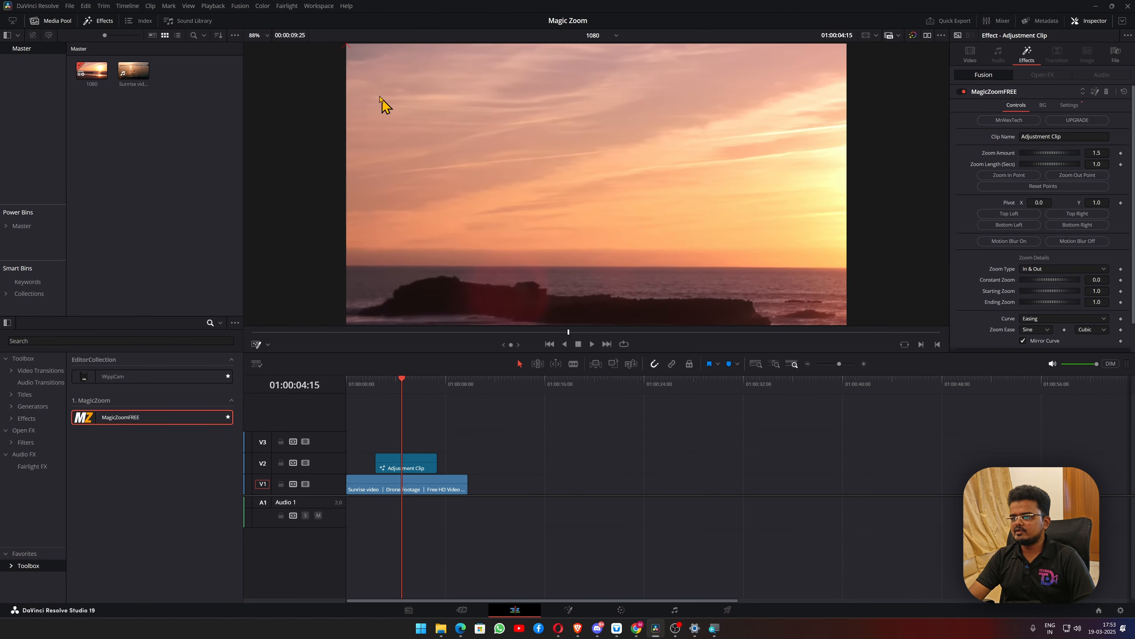
click(371, 381)
key(space)
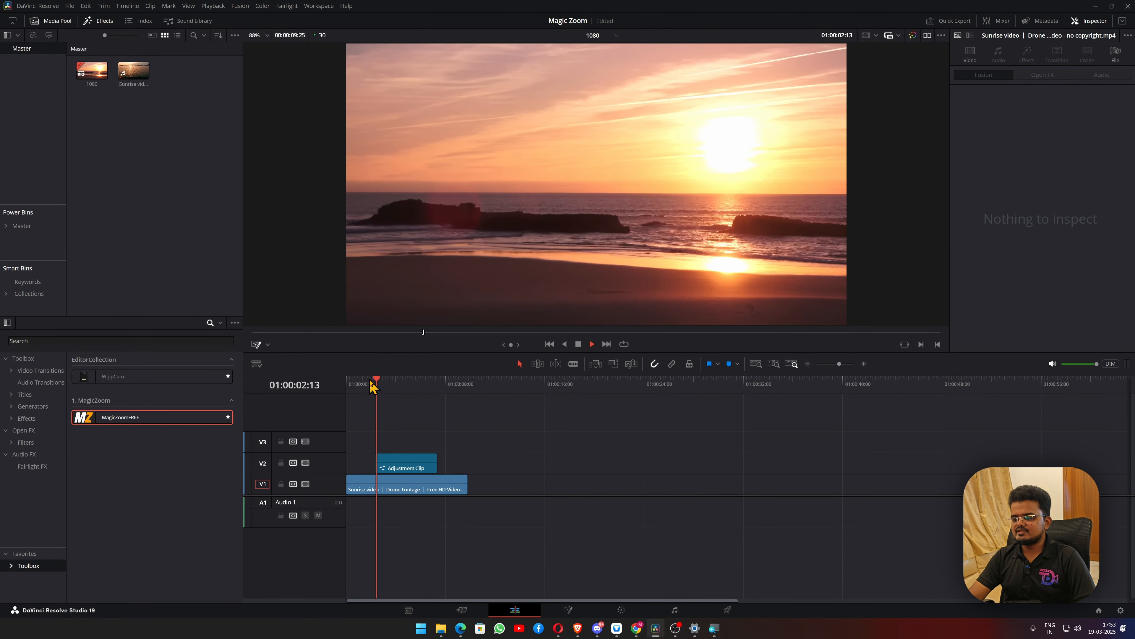
key(space)
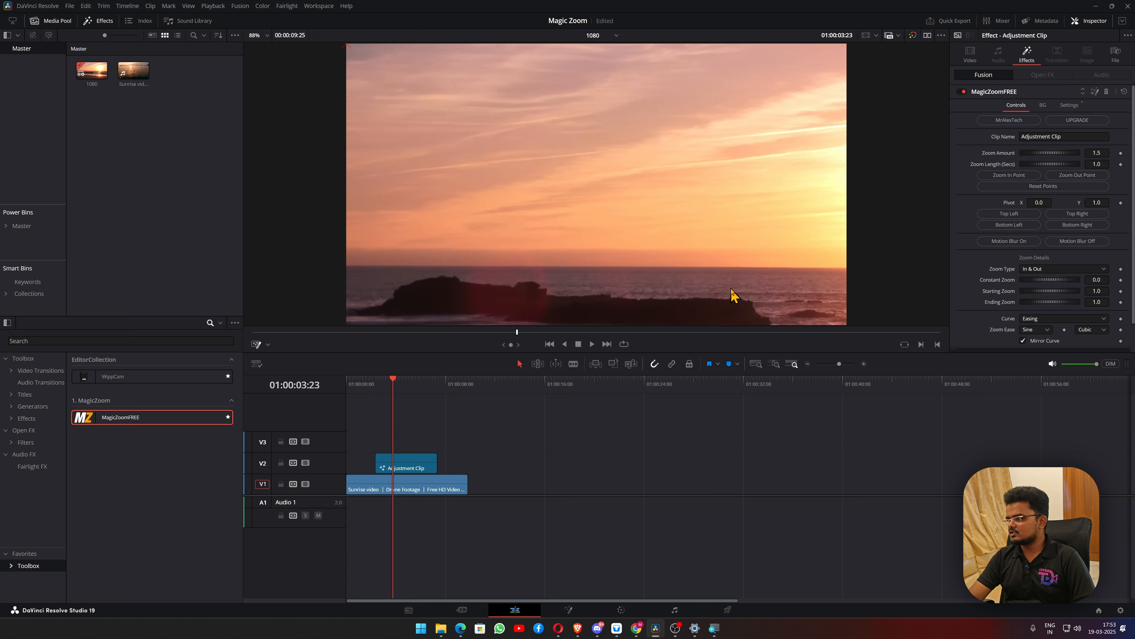
Switch the zoom pivot to the Top Right preset and play back the zoom from before the adjustment clip.
click(1077, 214)
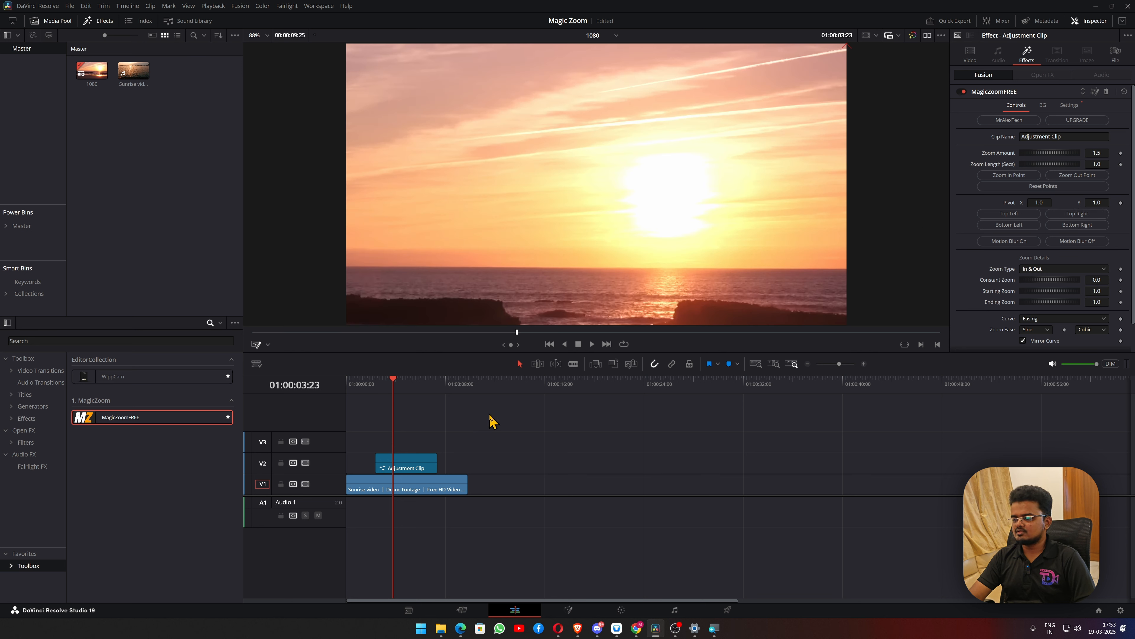
click(366, 381)
key(space)
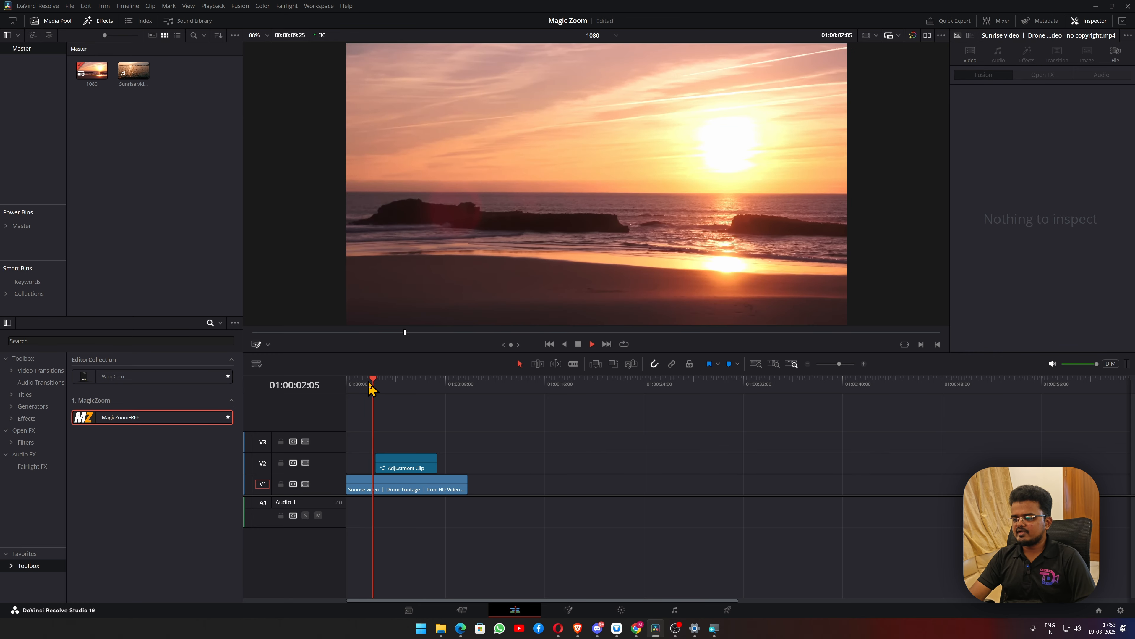
key(space)
Switch the adjustment clip's zoom pivot to the Bottom Left preset and play back the zoom.
click(424, 462)
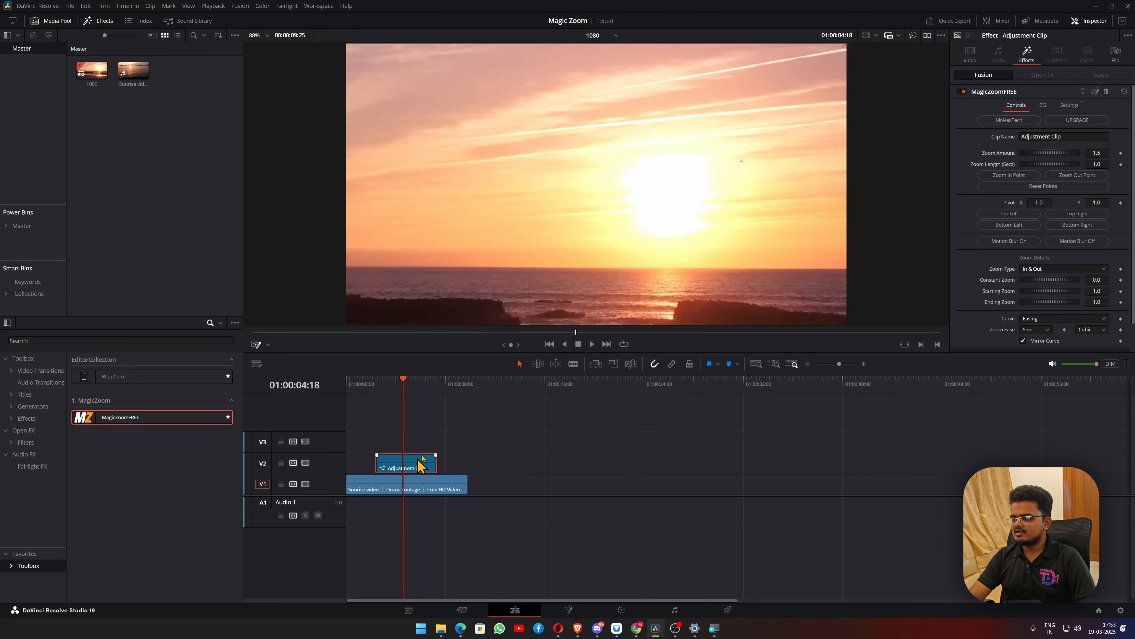
click(1023, 224)
click(374, 383)
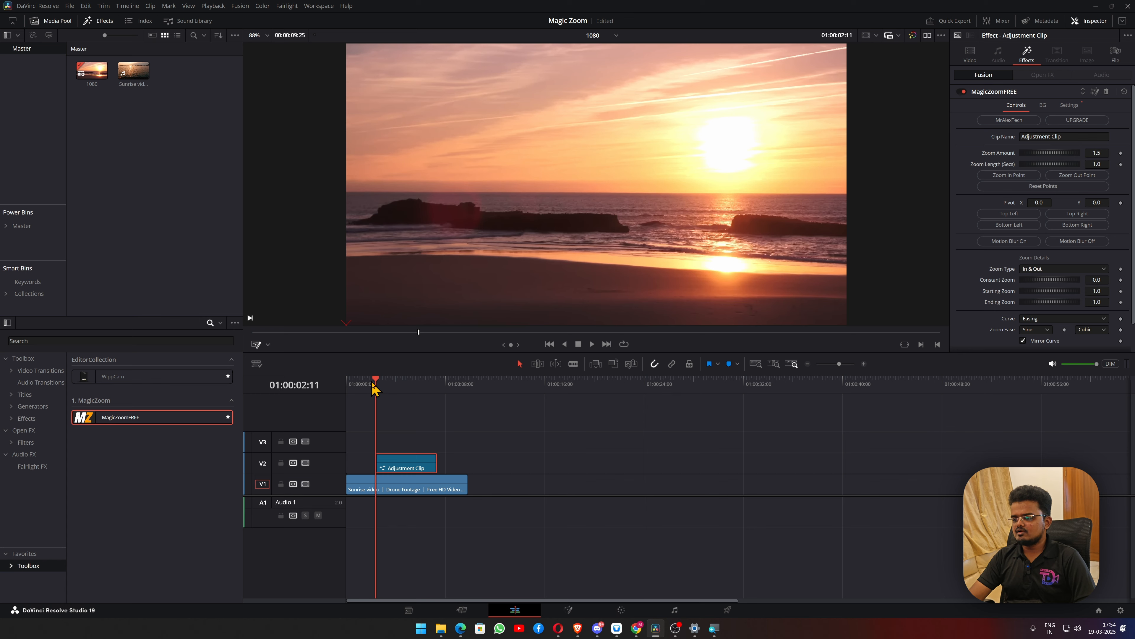
key(space)
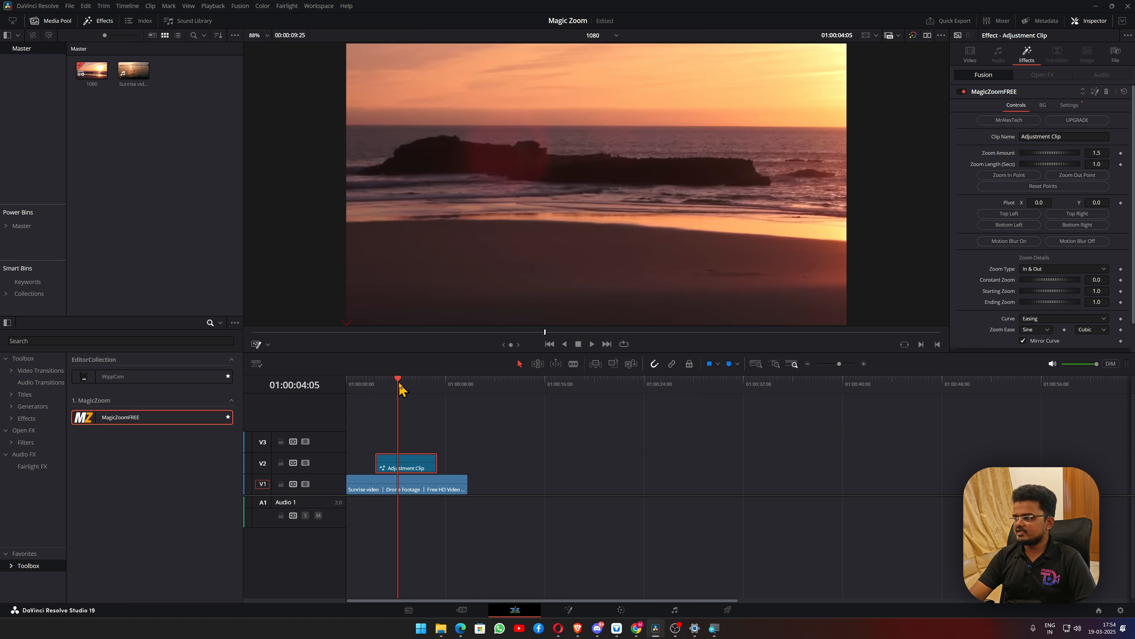
Reset the zoom pivot to the default X 0.5, Y 0.5, and turn motion blur on and off again.
double_click(1010, 203)
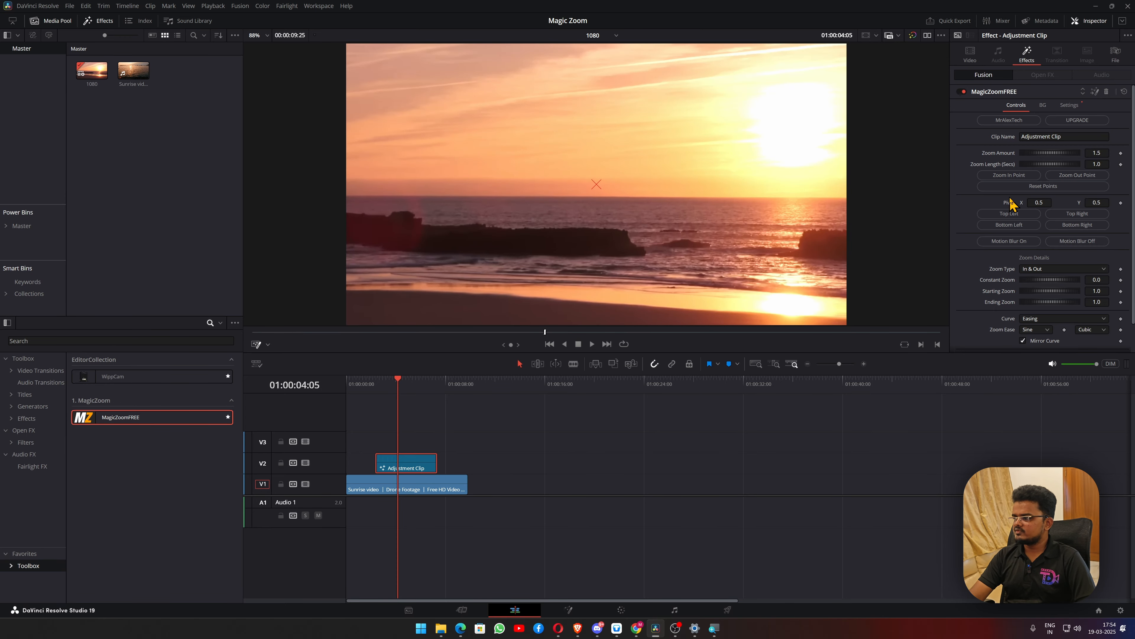
click(1020, 242)
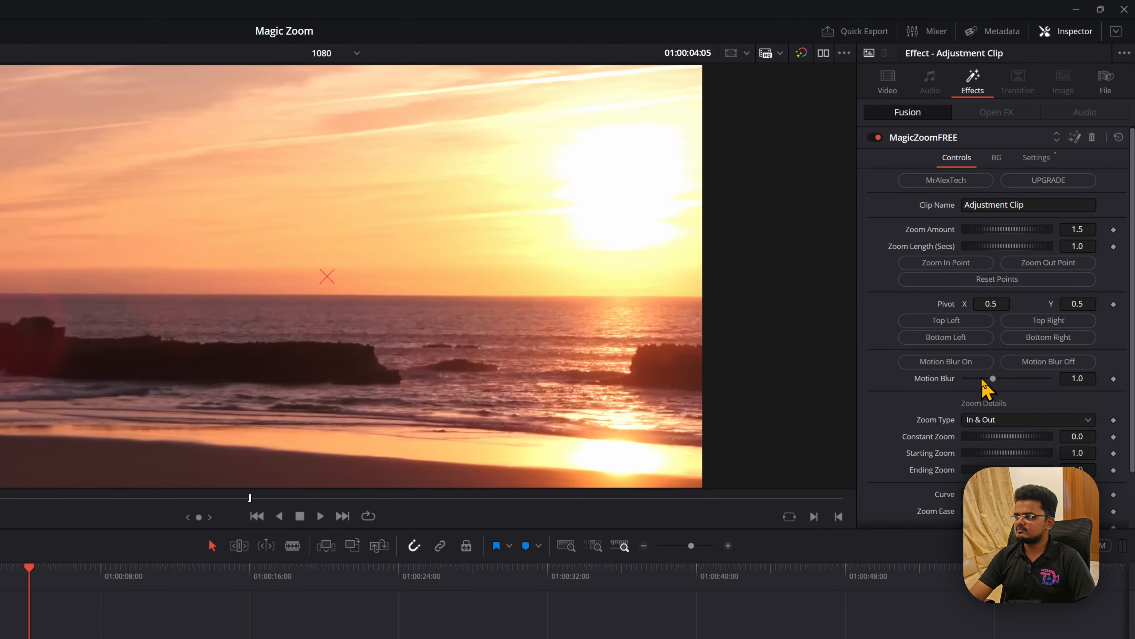
click(1026, 361)
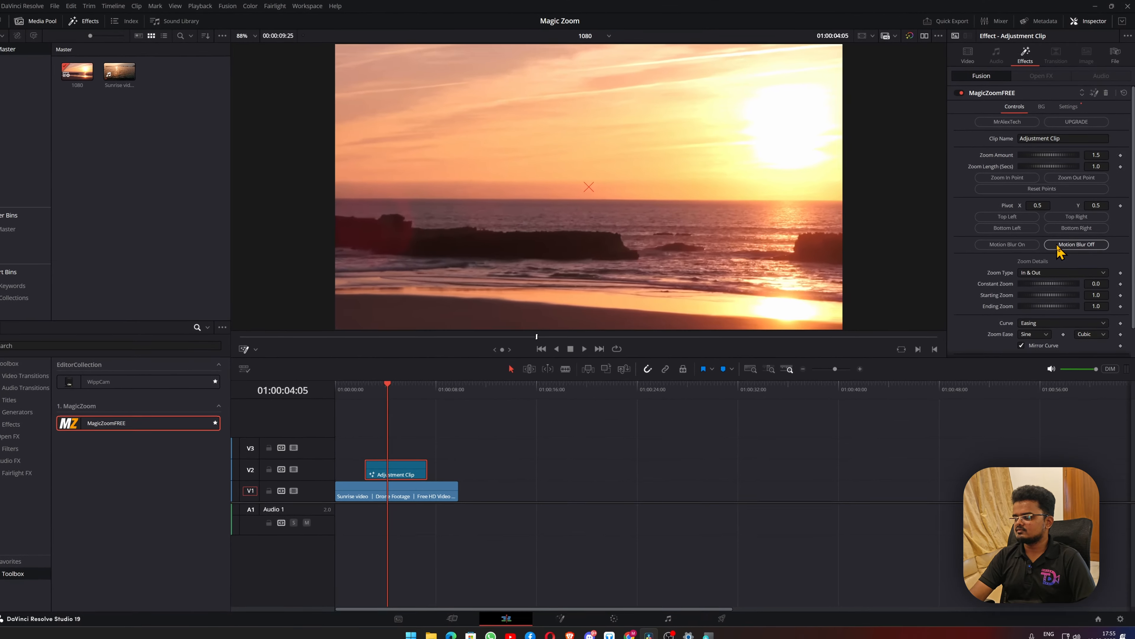
Play back the In & Out zoom and trim the adjustment clip's end back to about the 5.5-second mark.
scroll(1061, 245, down, 1)
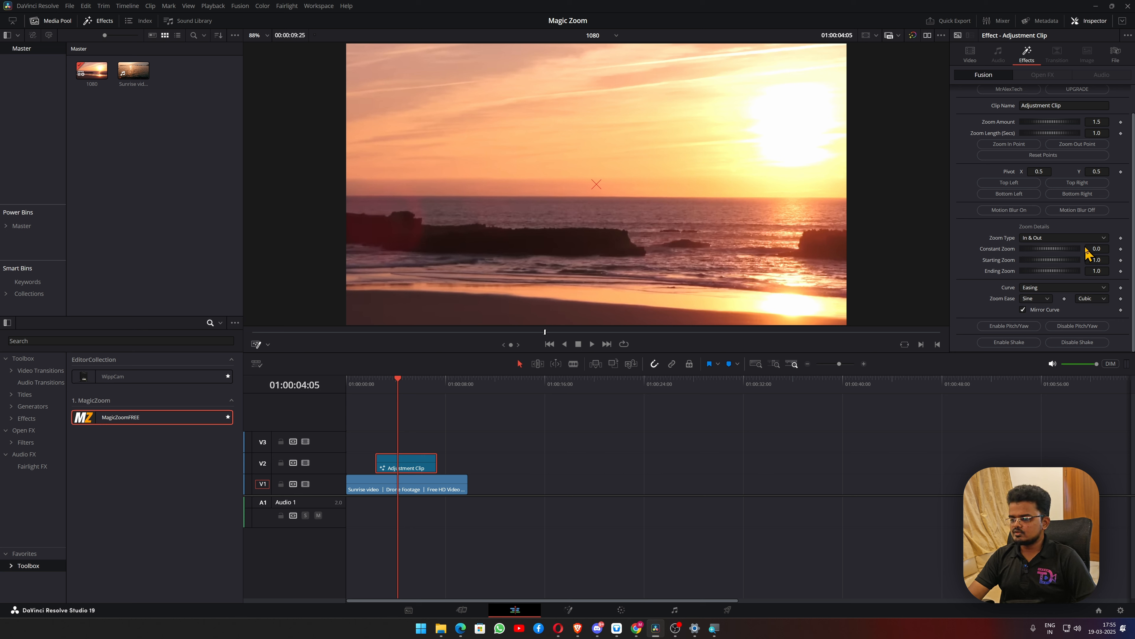
click(375, 380)
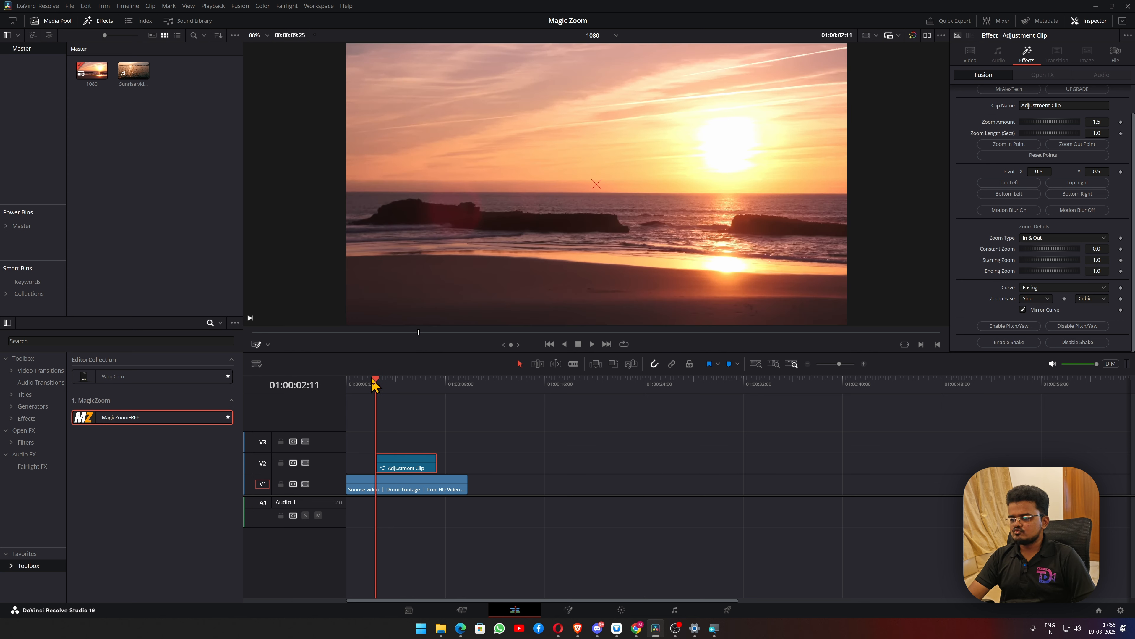
key(space)
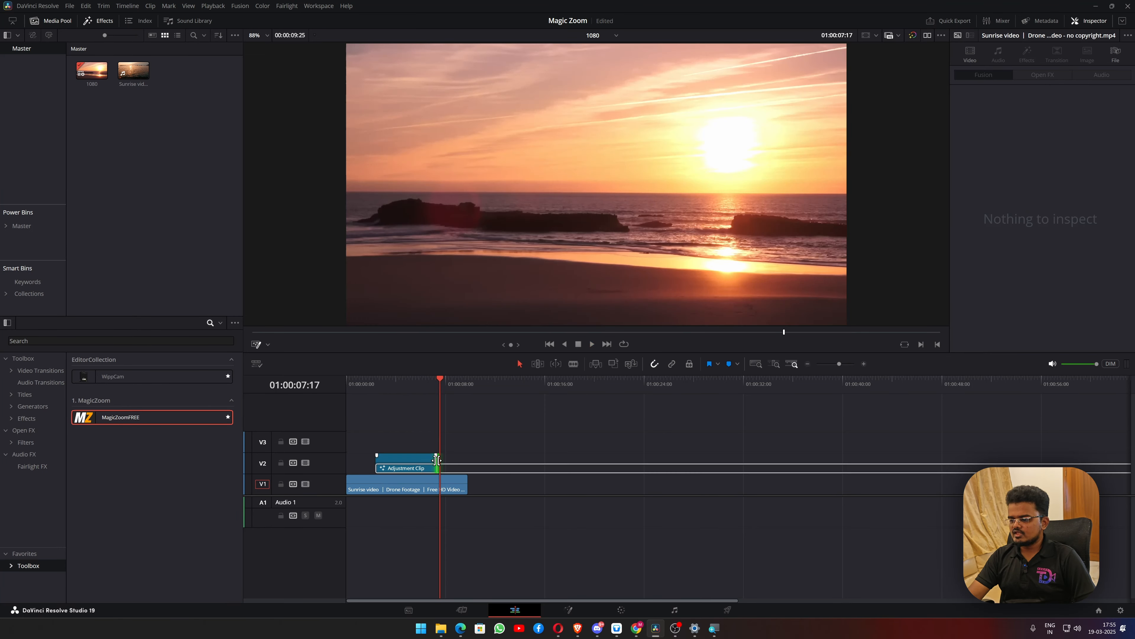
drag(436, 464, 415, 463)
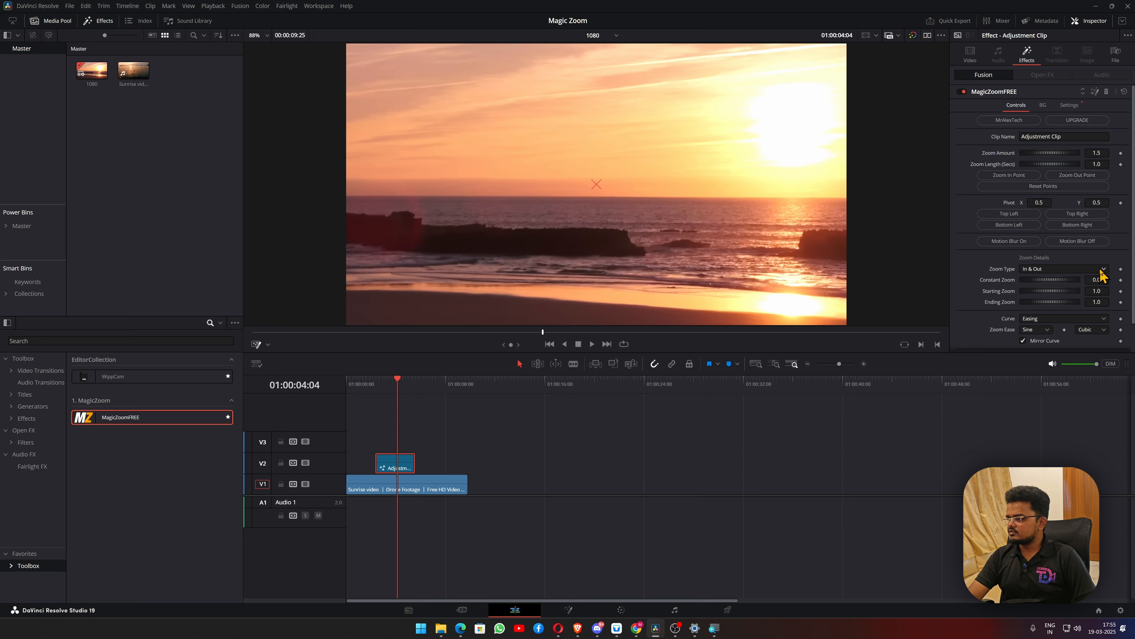
Set the MagicZoomFREE zoom type to In Only and play back the adjustment clip from its start.
click(1100, 269)
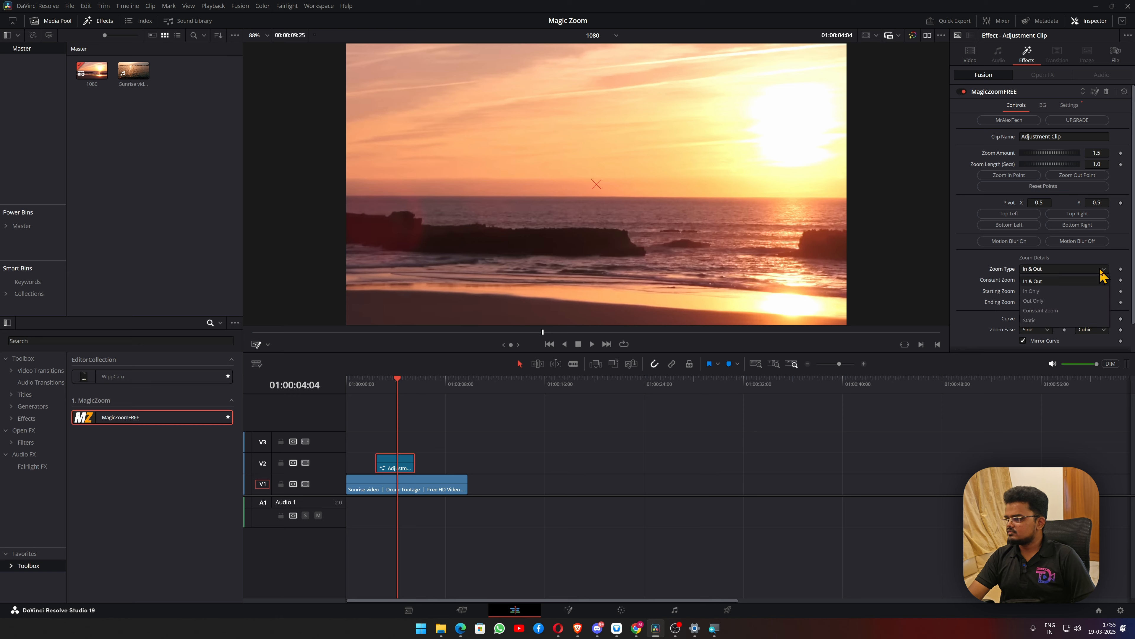
click(1098, 295)
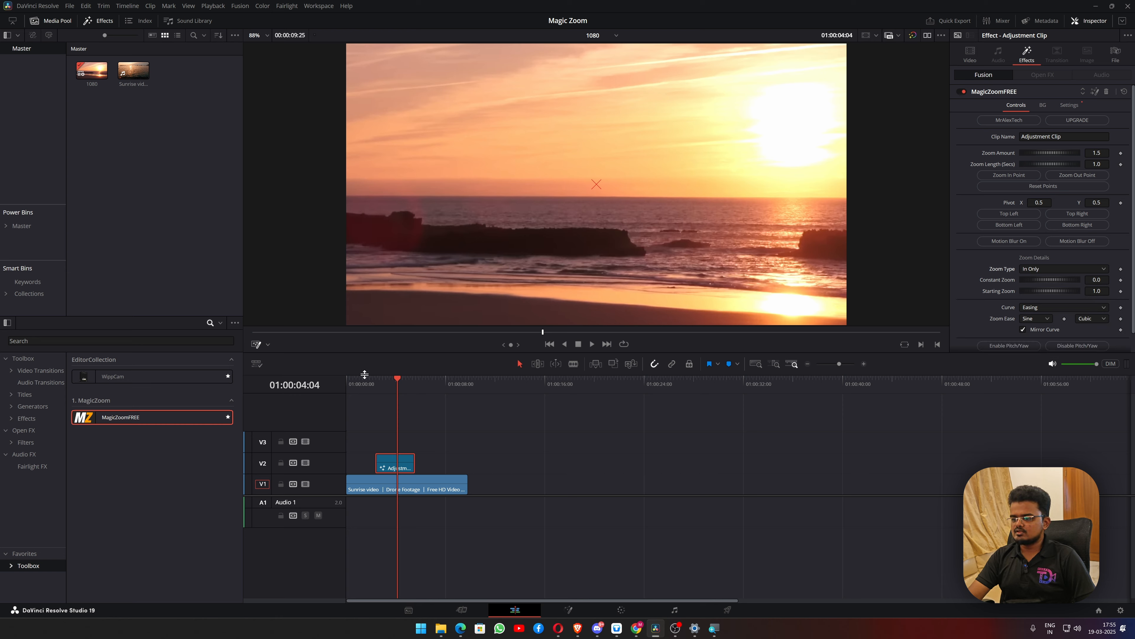
click(375, 382)
key(space)
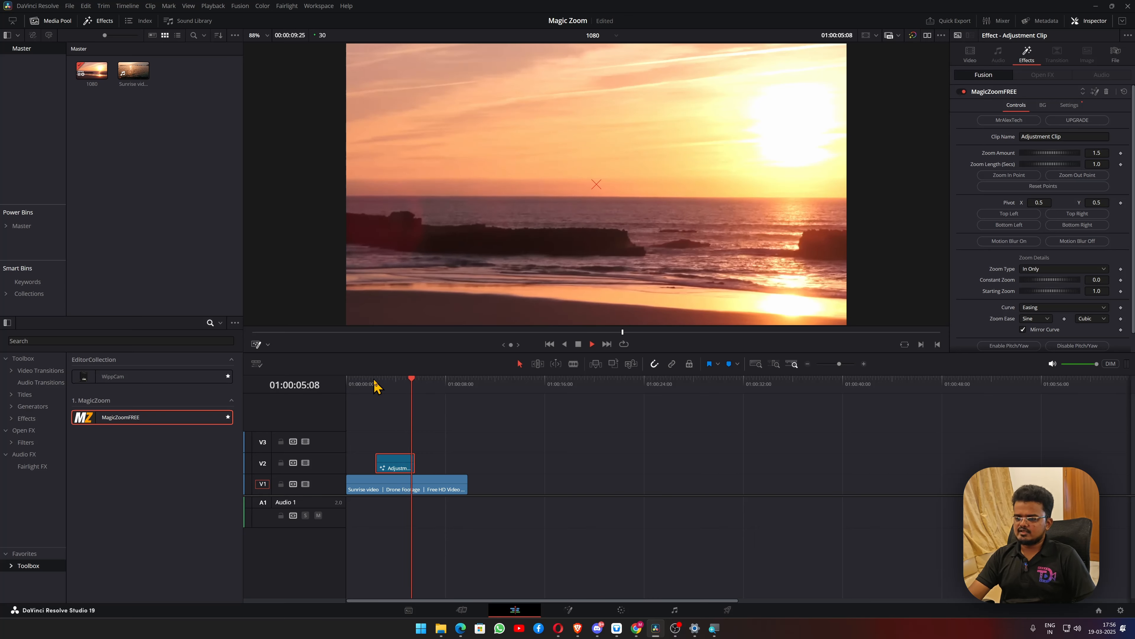
key(space)
Change the MagicZoomFREE zoom type to Out Only and play back from just before the adjustment clip.
click(1104, 268)
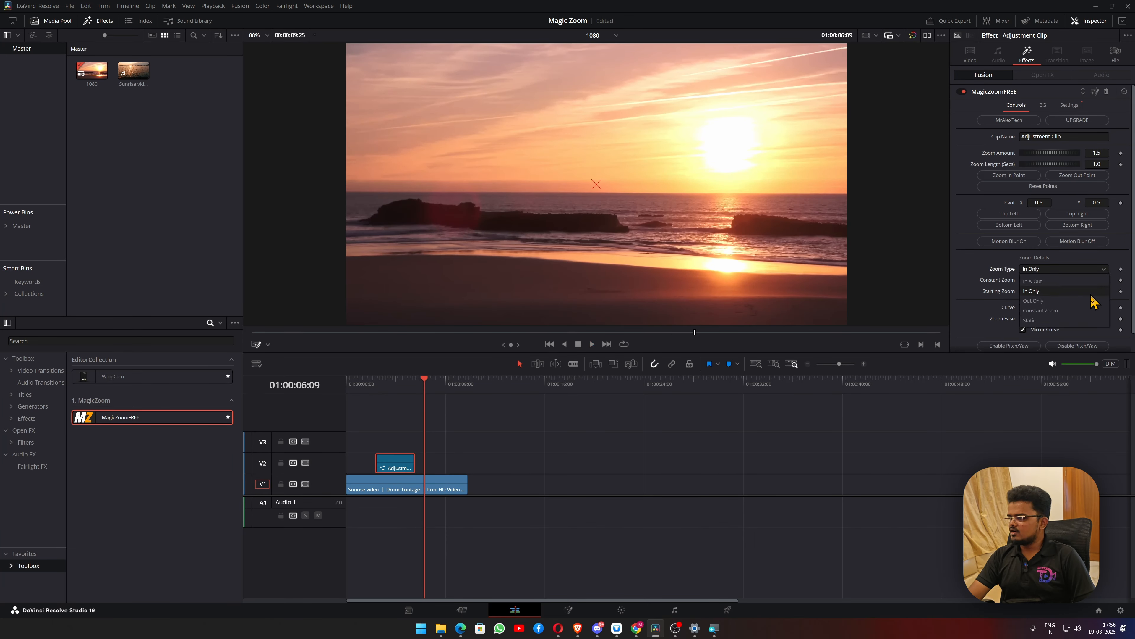
click(1093, 301)
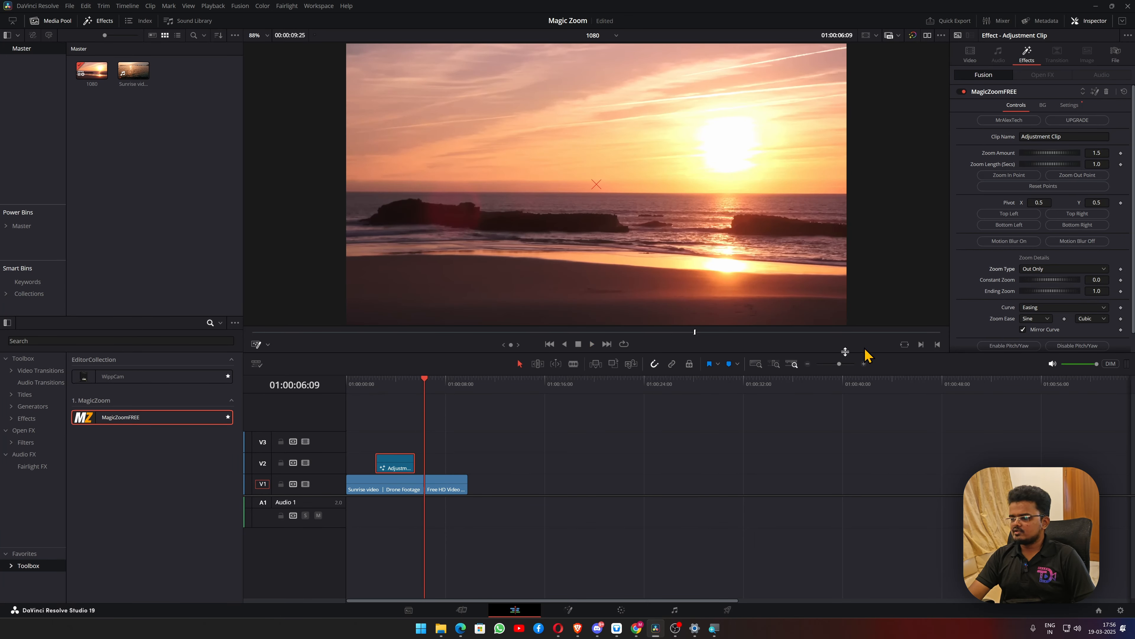
click(368, 381)
key(space)
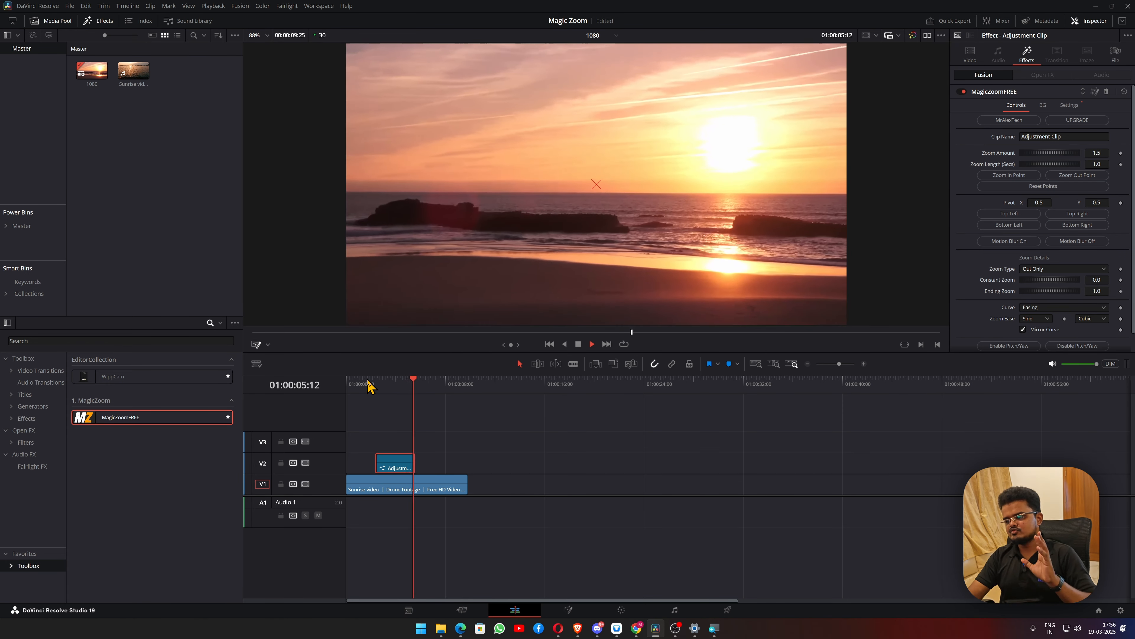
key(space)
Change the MagicZoomFREE zoom type to Constant Zoom and play back from just before the adjustment clip.
click(1103, 270)
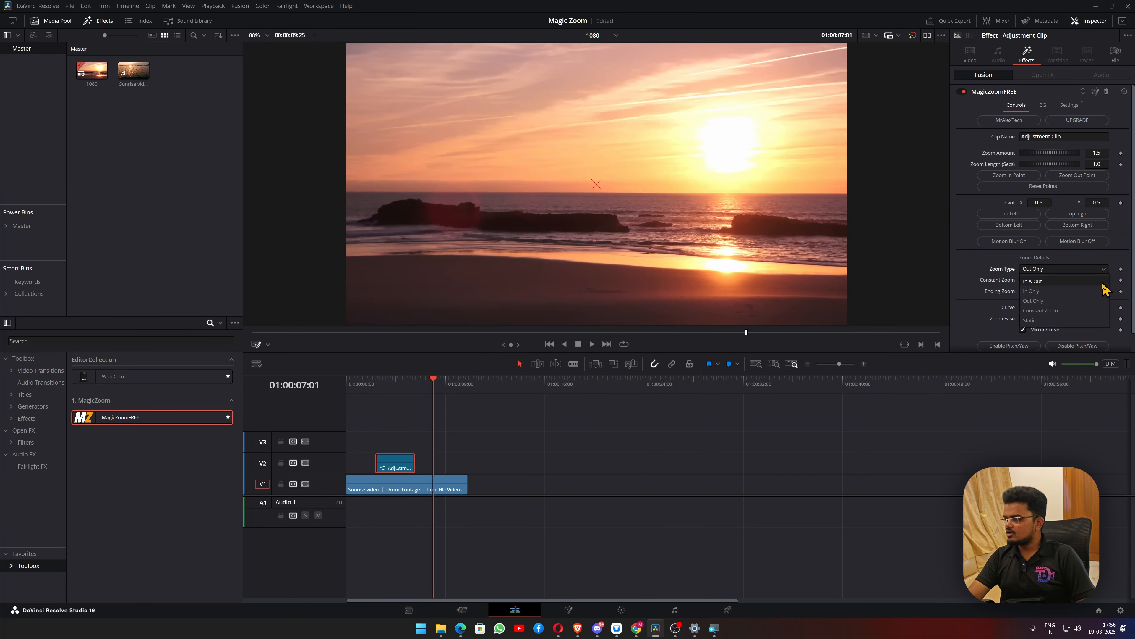
click(1101, 312)
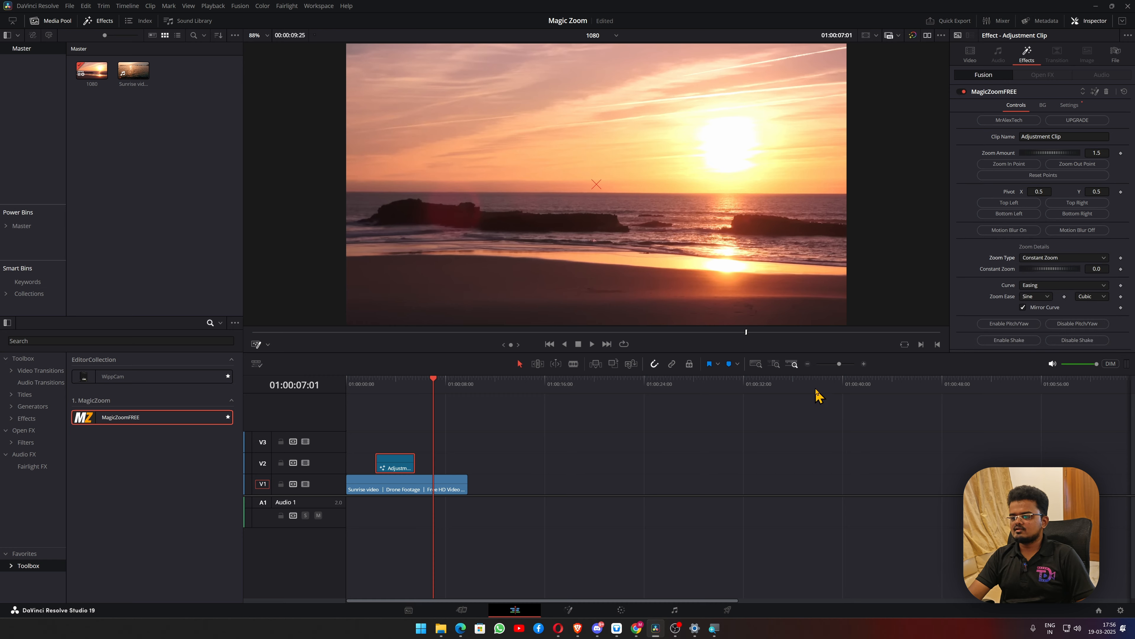
click(365, 385)
key(space)
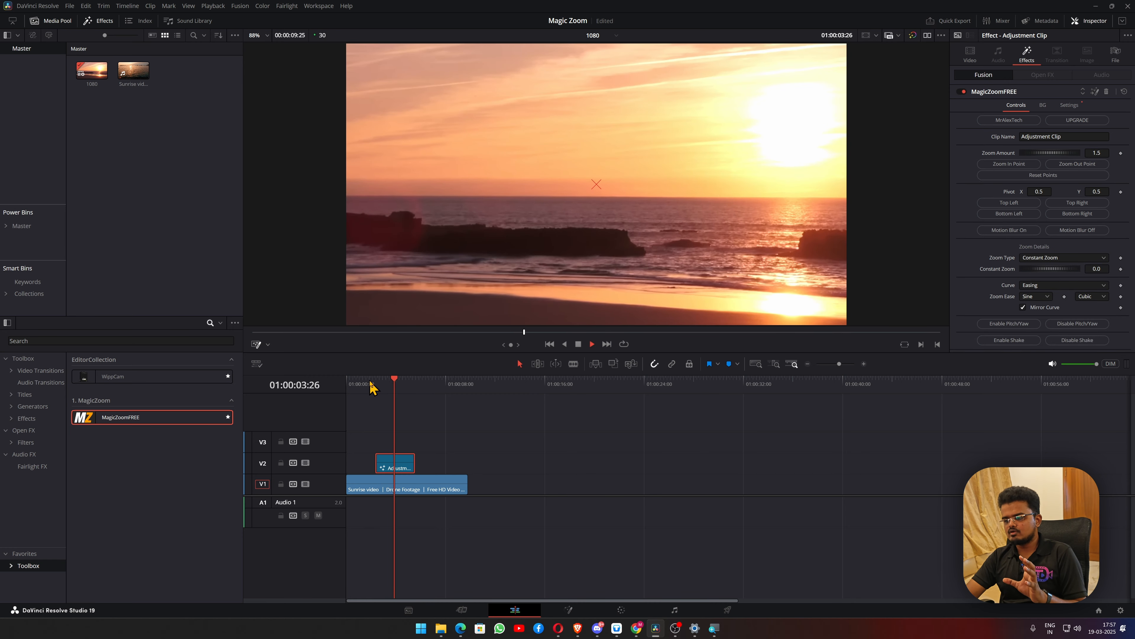
key(space)
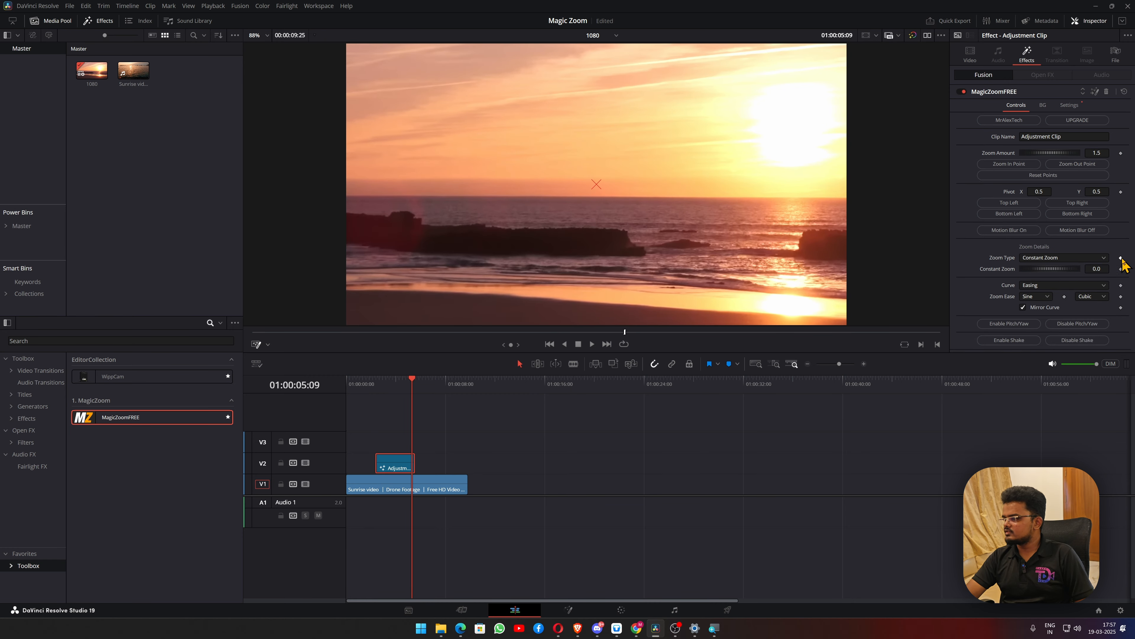
Change the MagicZoomFREE zoom type to Static and play back through the end of the adjustment clip.
click(1103, 258)
click(1075, 320)
click(370, 385)
key(space)
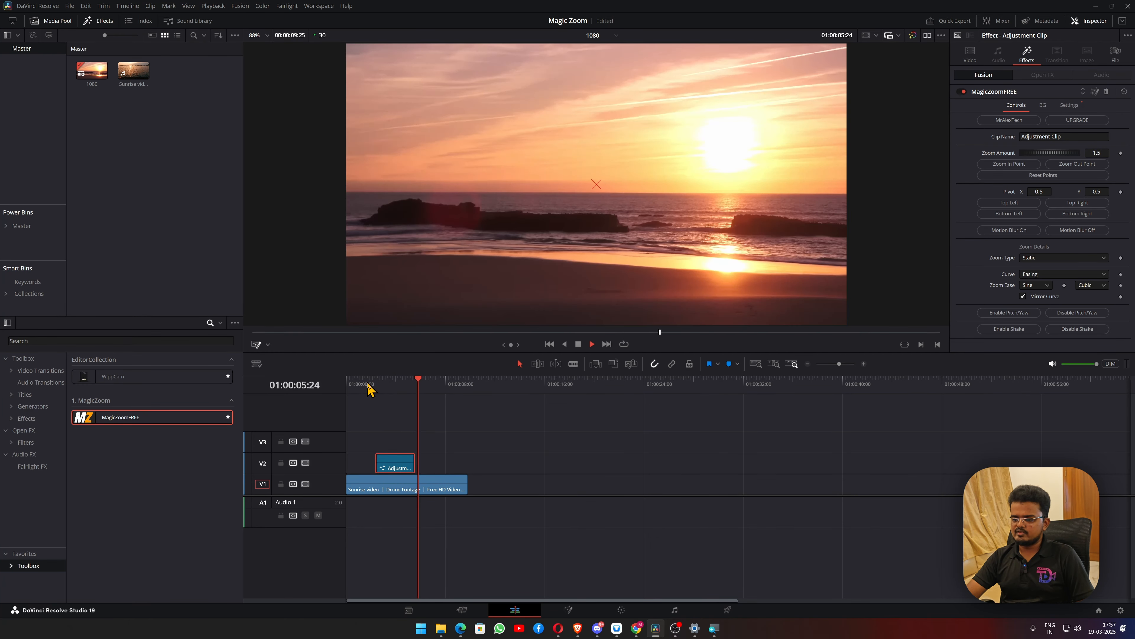
key(space)
Switch the MagicZoomFREE zoom type on the adjustment clip back to In & Out.
click(1098, 261)
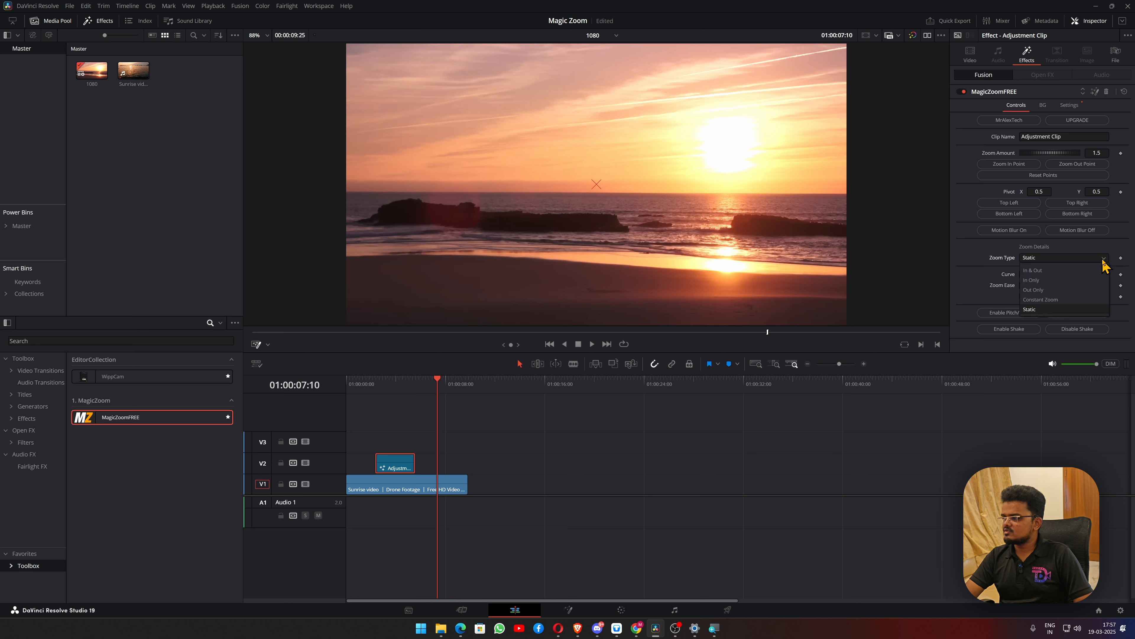
click(1097, 275)
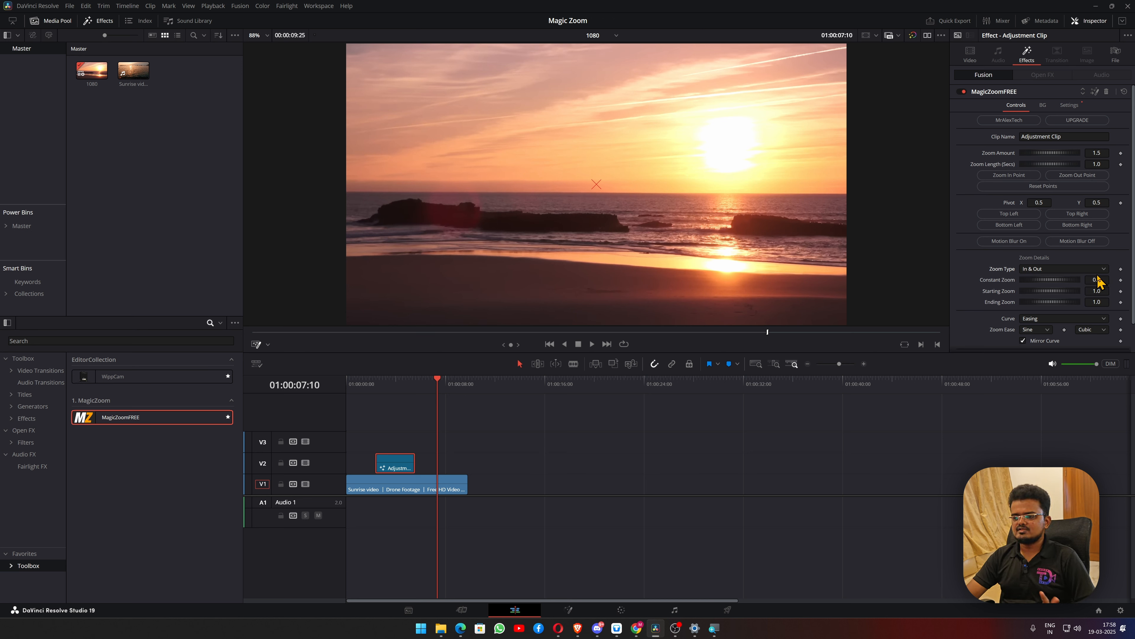
scroll(1074, 298, down, 2)
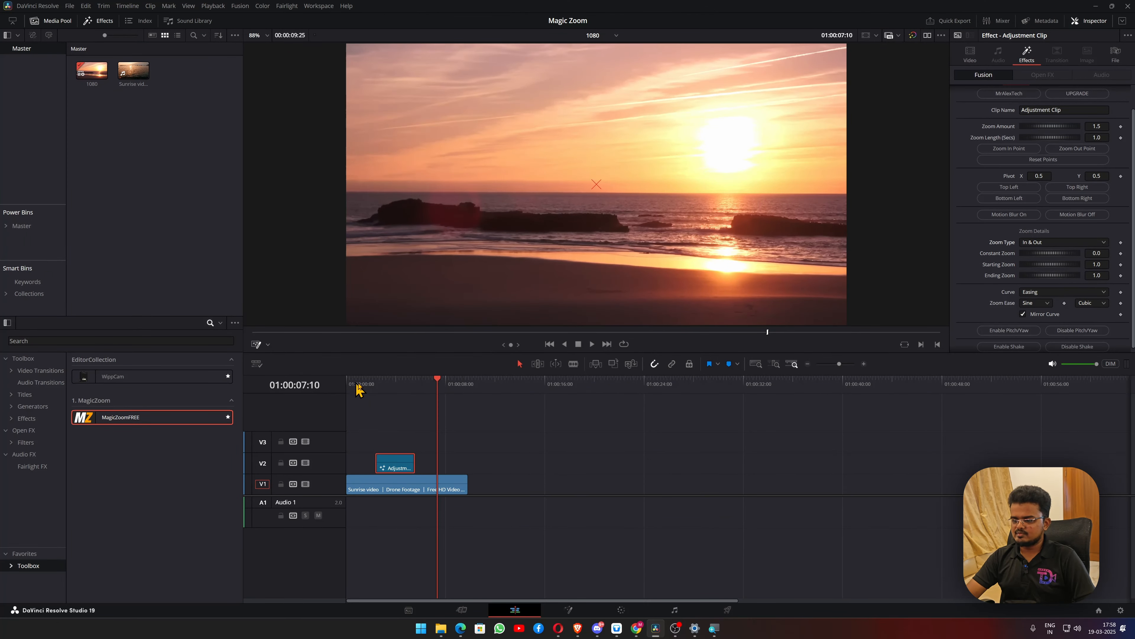
Try a Starting Zoom of about 1.319 with the playhead just before the adjustment clip, and play back the result.
click(366, 387)
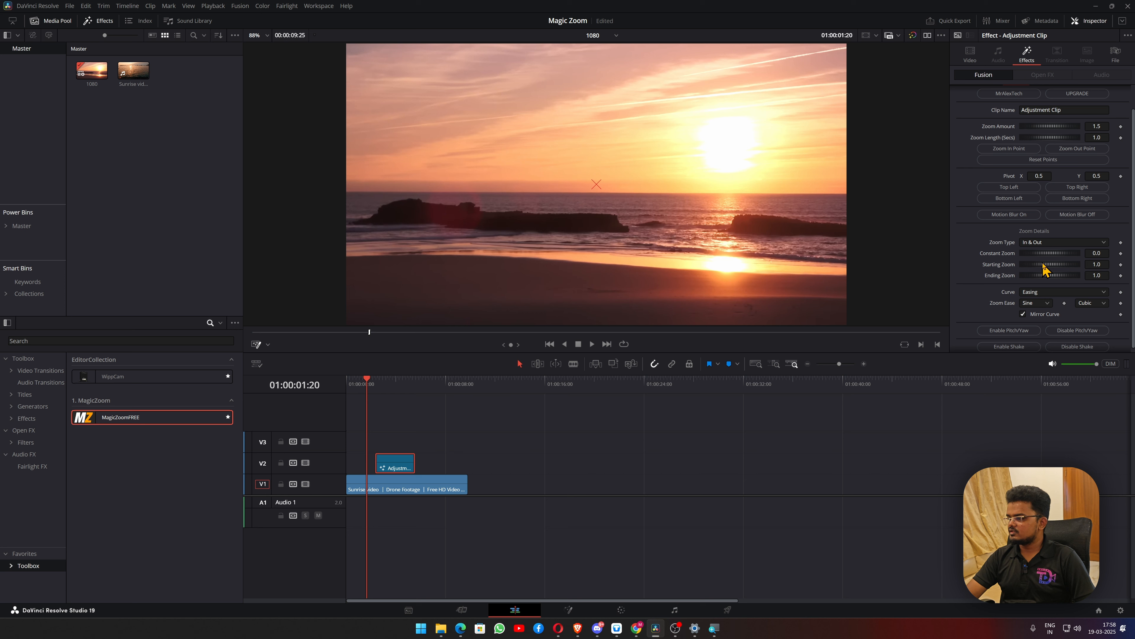
drag(1043, 263, 1054, 264)
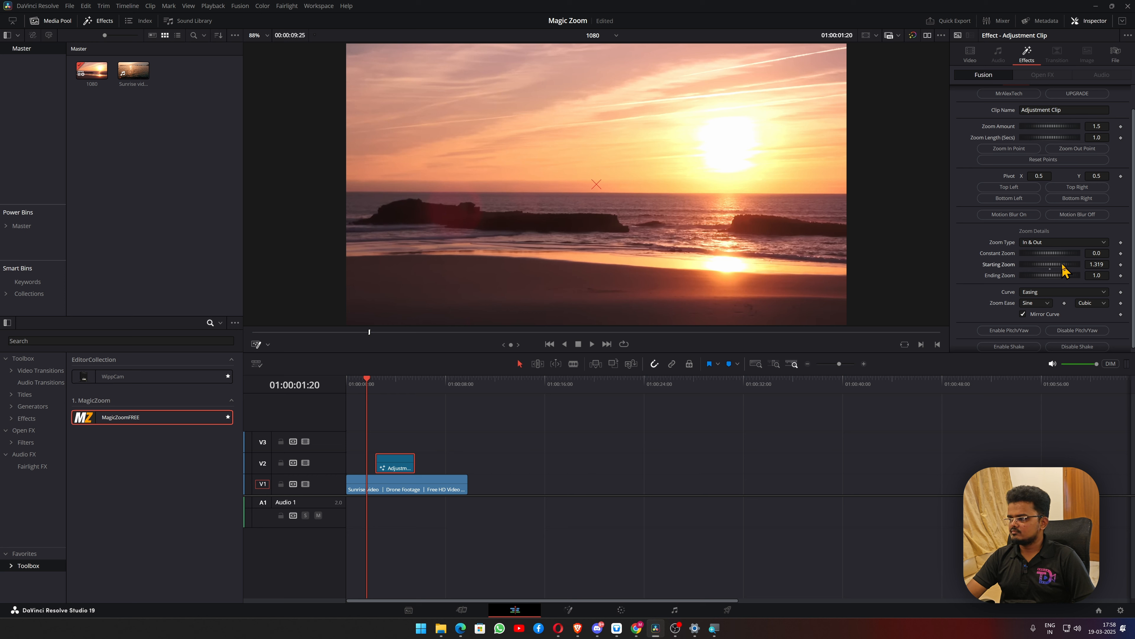
key(space)
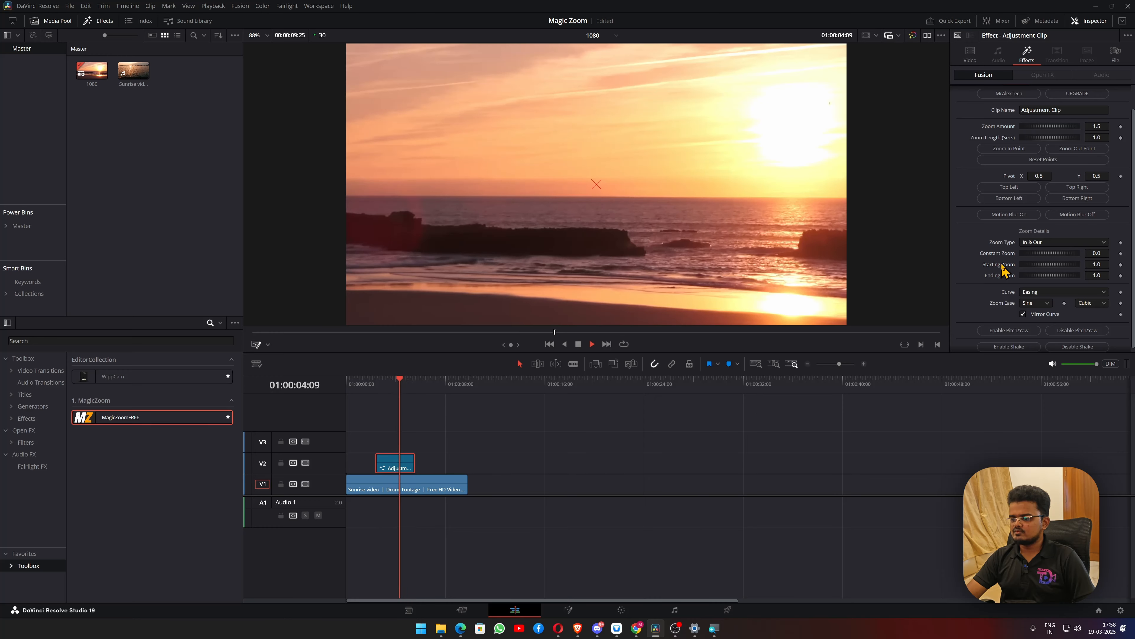
Set the Starting Zoom to about 1.312 at the adjustment clip's first frame and play back through the clip.
click(376, 383)
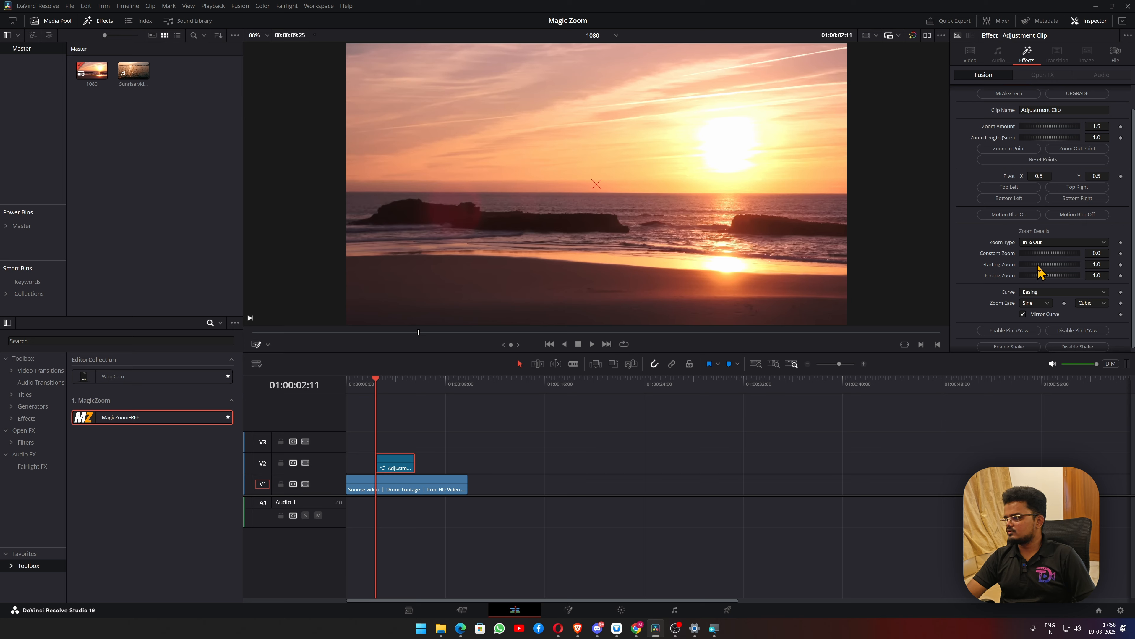
drag(1039, 268, 1058, 269)
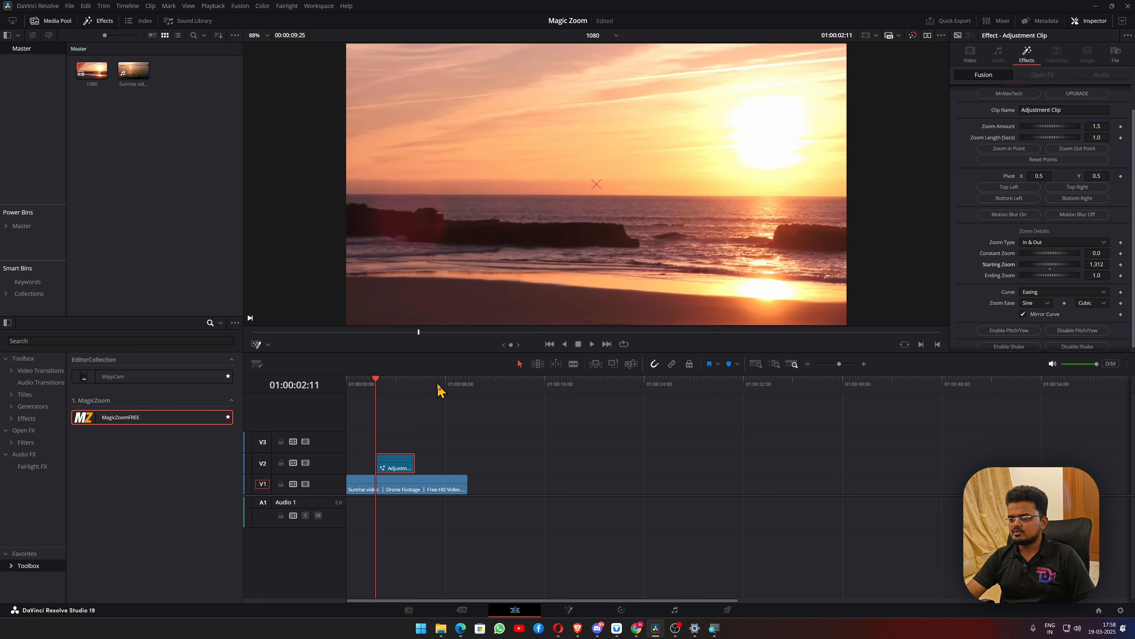
key(space)
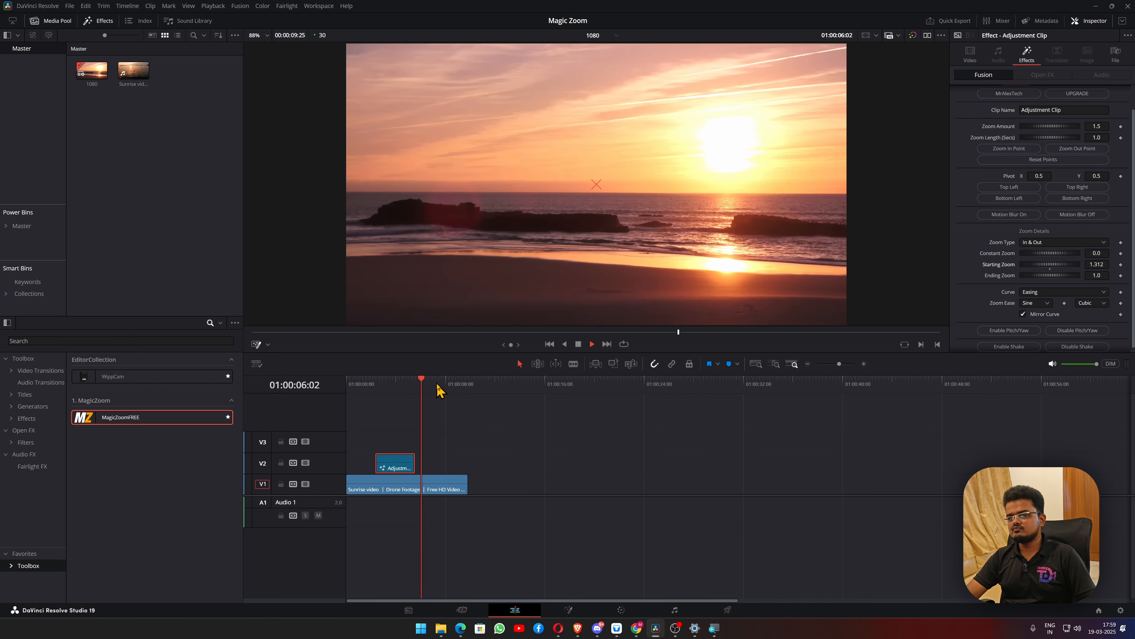
Compare the frames just before and at the start of the adjustment clip, and replay the zoom past its end.
click(368, 383)
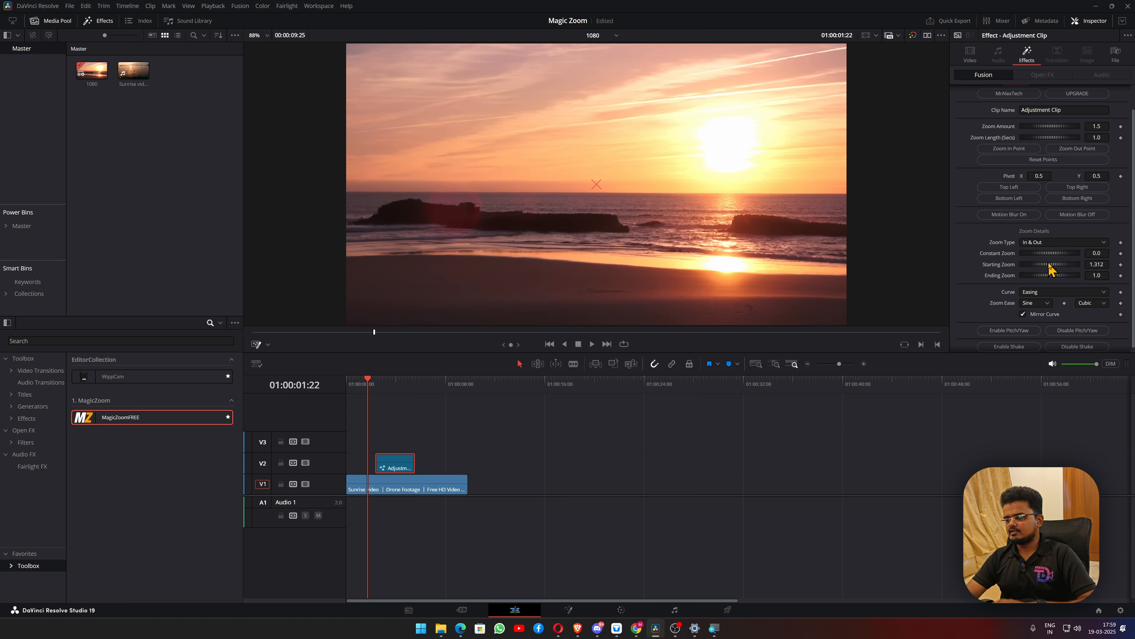
click(376, 382)
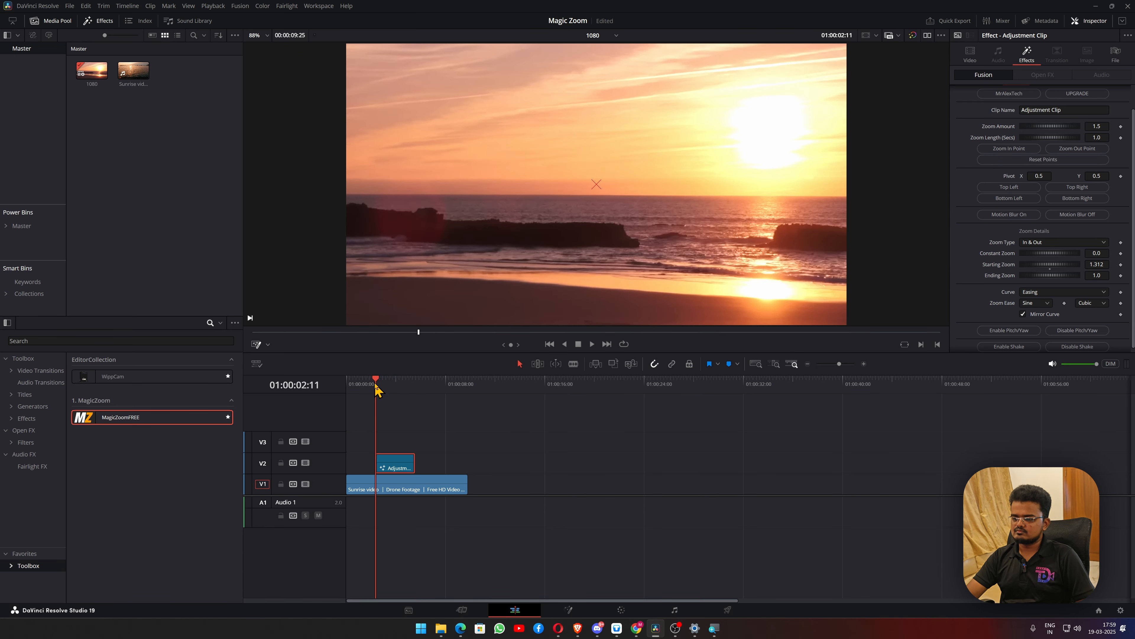
click(366, 381)
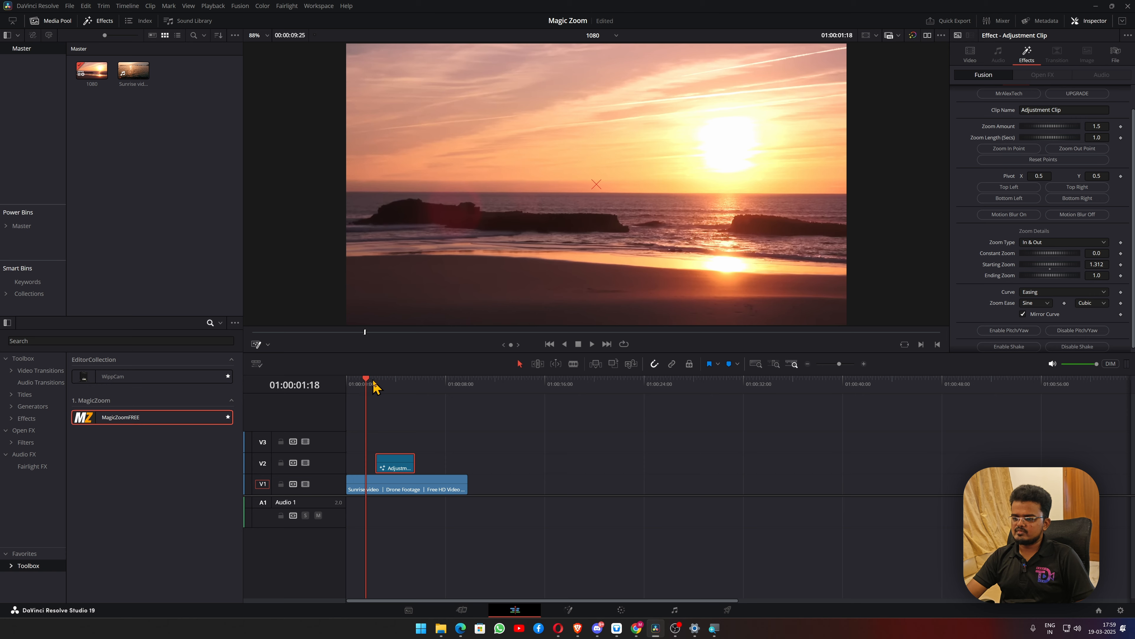
click(376, 382)
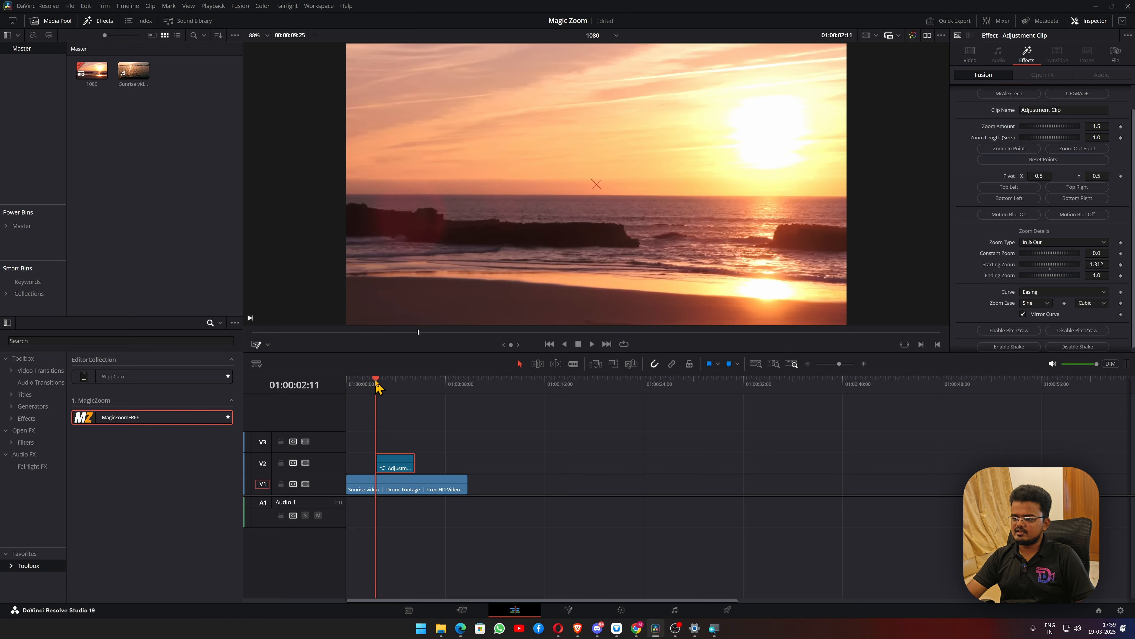
key(space)
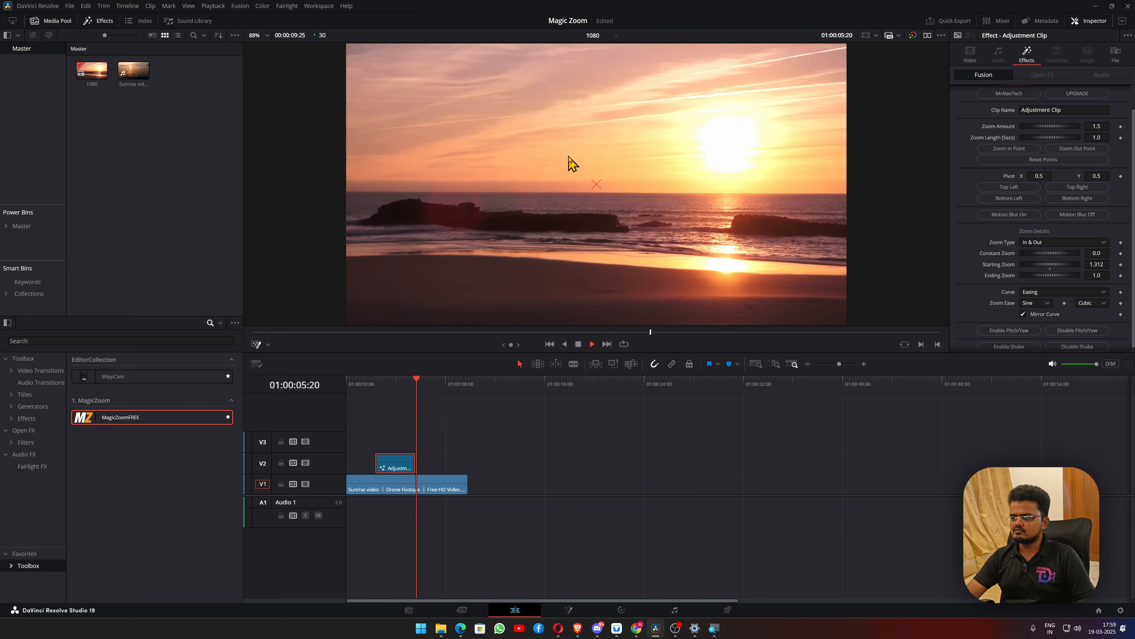
key(space)
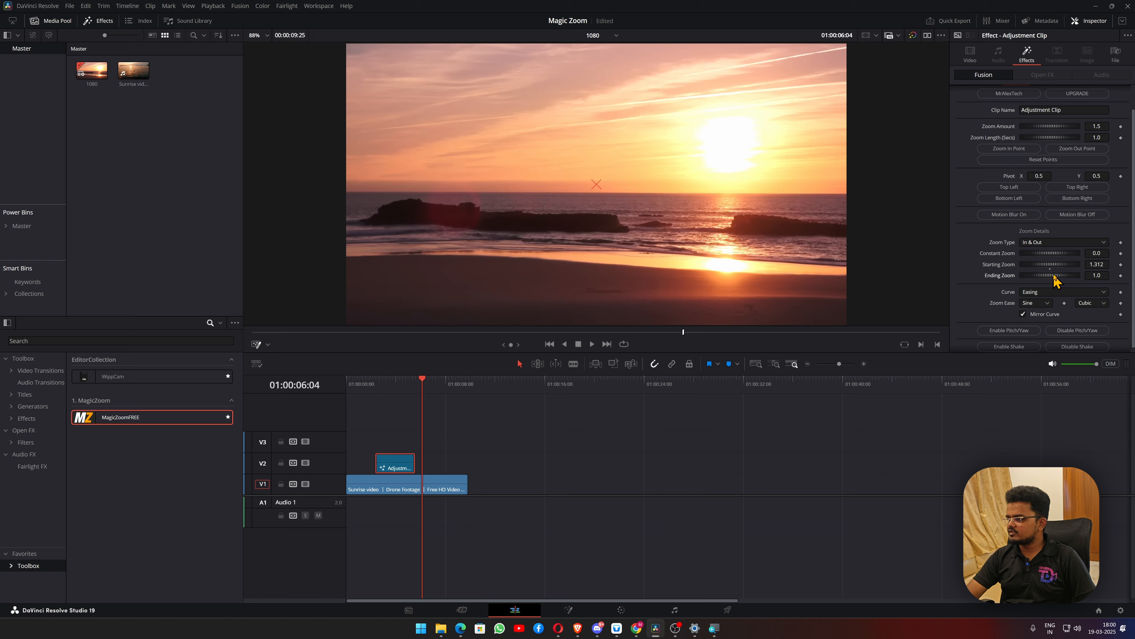
Set the Ending Zoom to about 0.804 and play back from just before the adjustment clip to its end.
drag(1055, 274, 1042, 278)
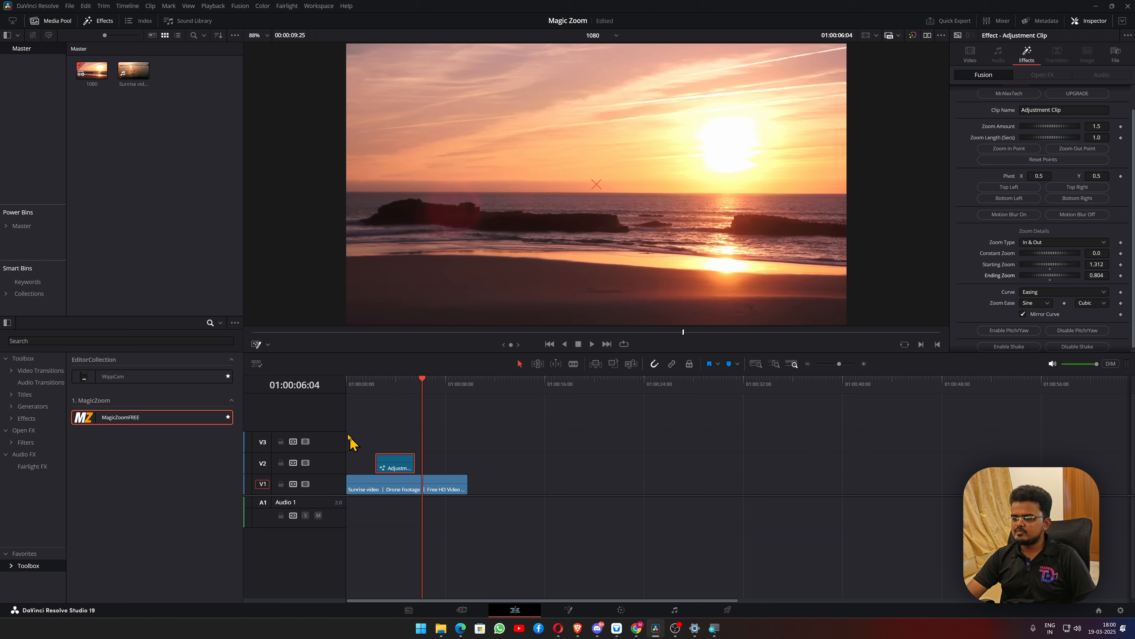
click(366, 382)
key(space)
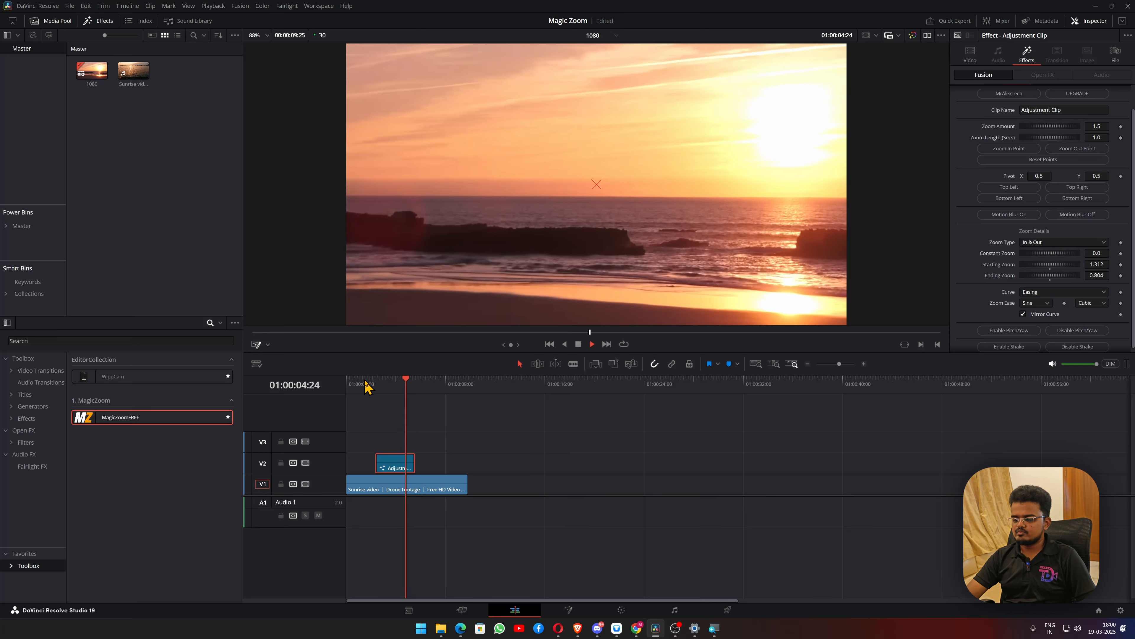
key(space)
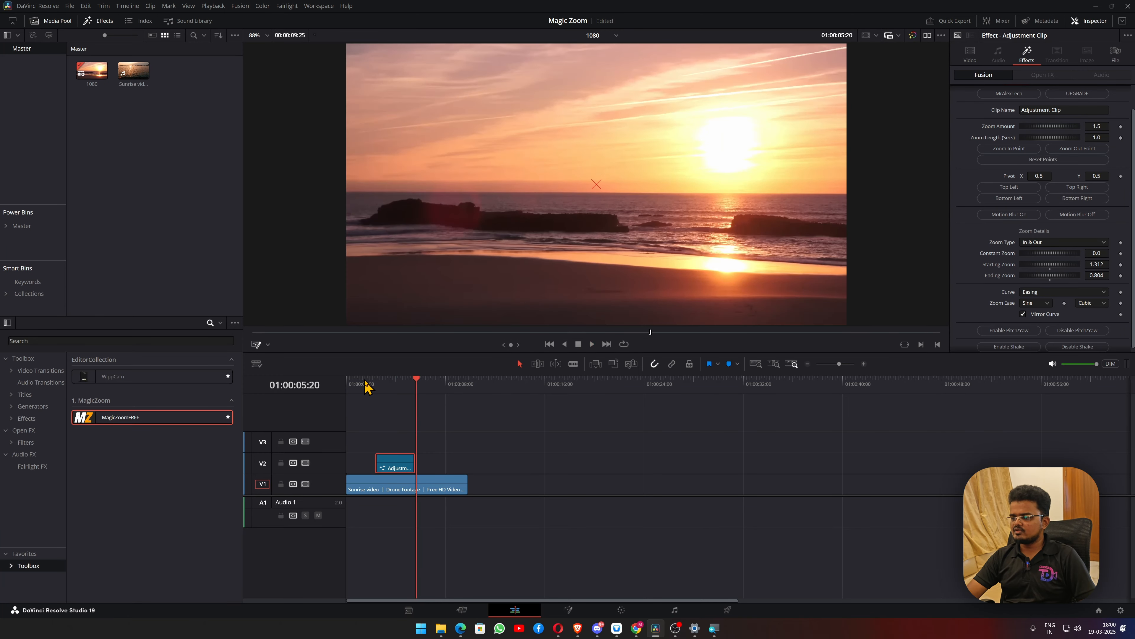
Examine the frame near the adjustment clip's end, and return the playhead to before the clip with nothing selected.
click(409, 382)
drag(409, 383, 411, 381)
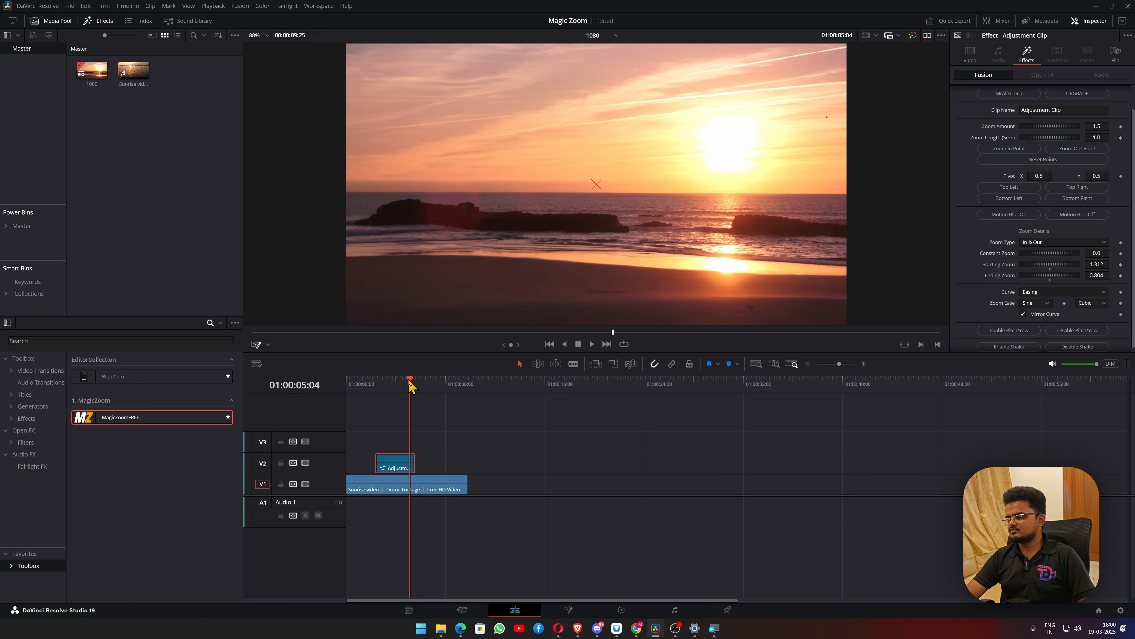
click(453, 422)
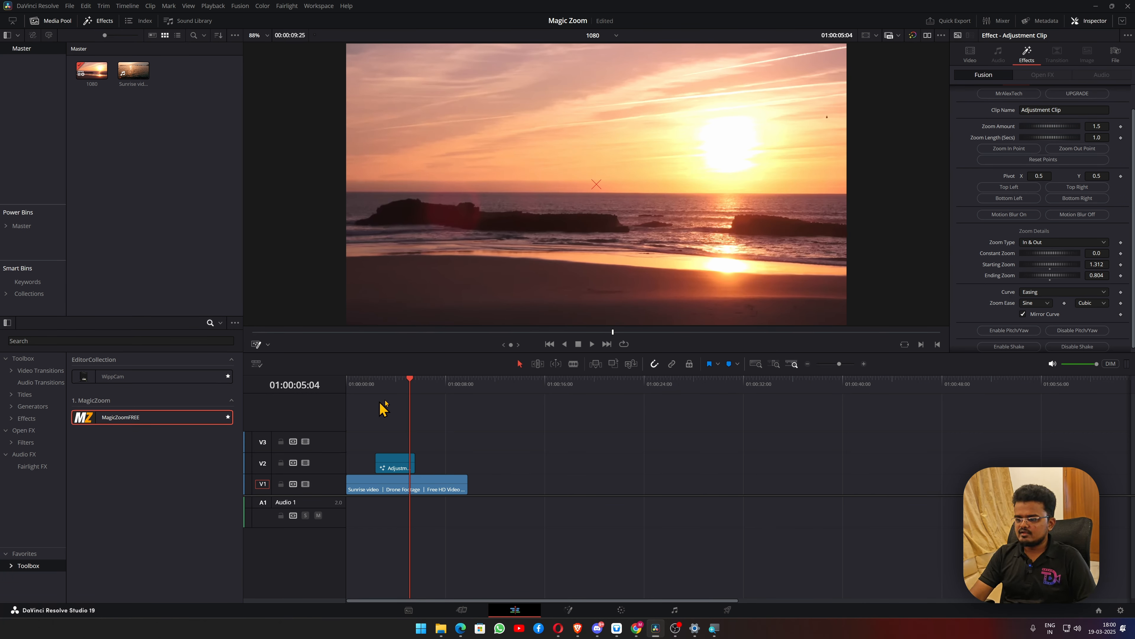
click(372, 383)
click(363, 385)
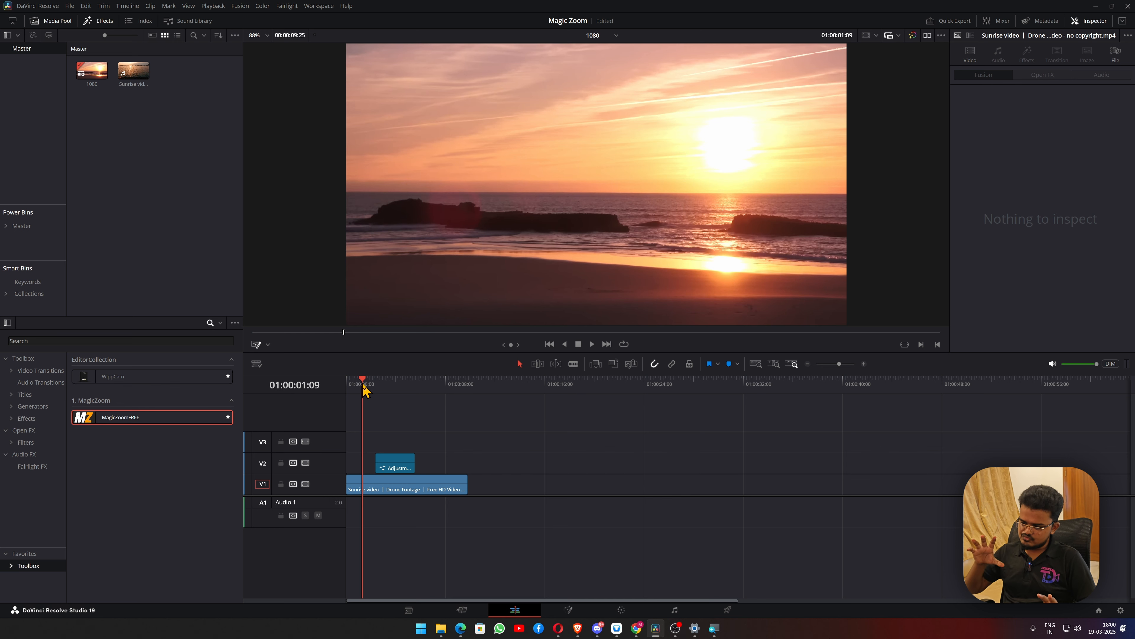